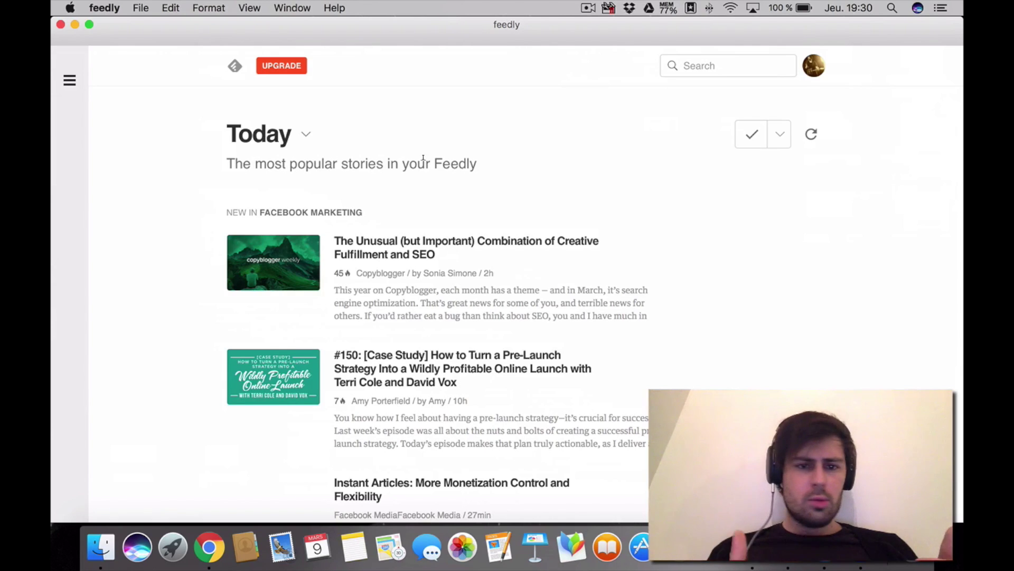
Open the Facebook Marketing feed and browse its popular and recent stories.
mouse_move(77, 71)
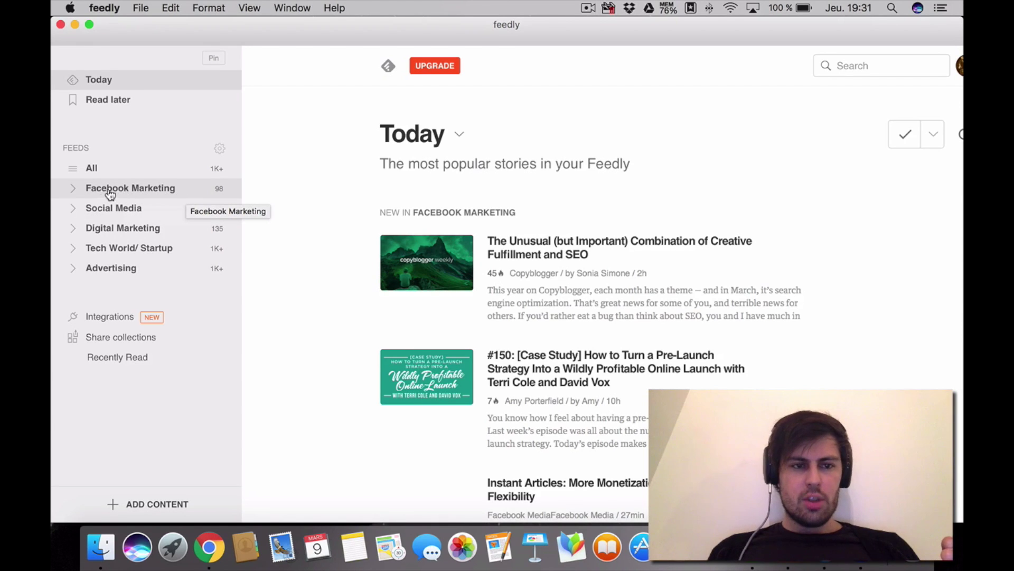
left_click(137, 191)
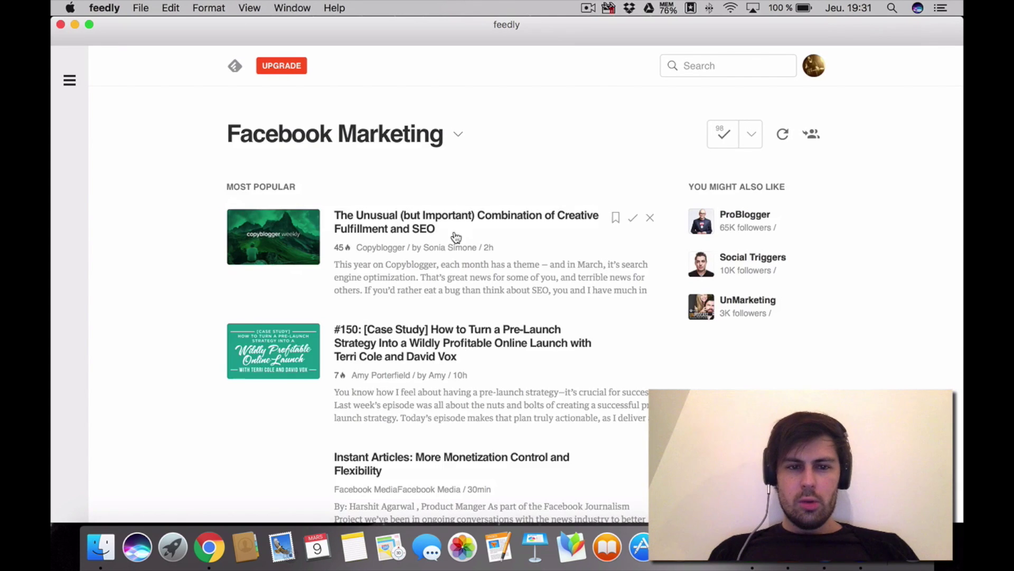
scroll(581, 290, "down", 1)
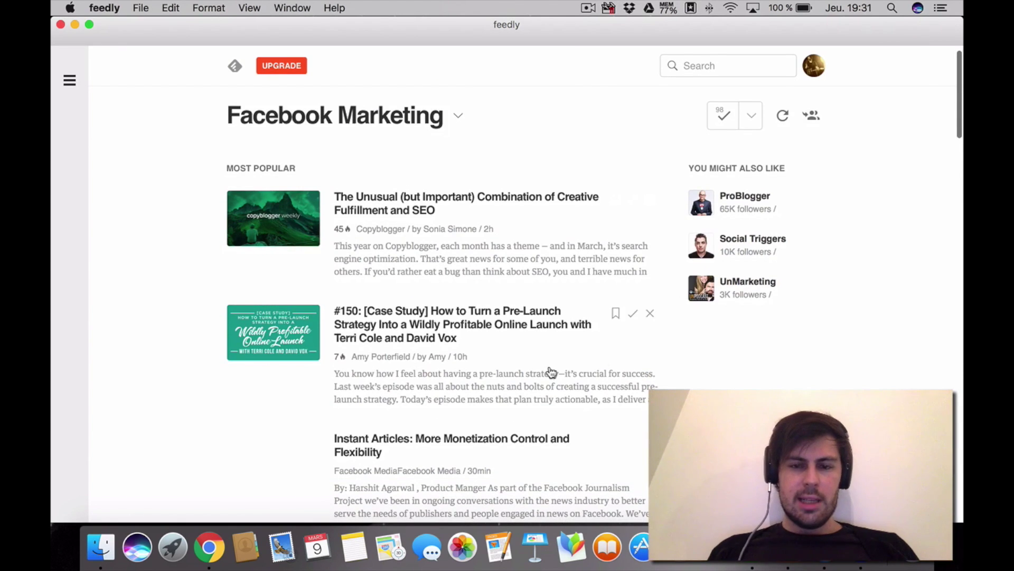
scroll(550, 369, "down", 15)
scroll(551, 371, "down", 10)
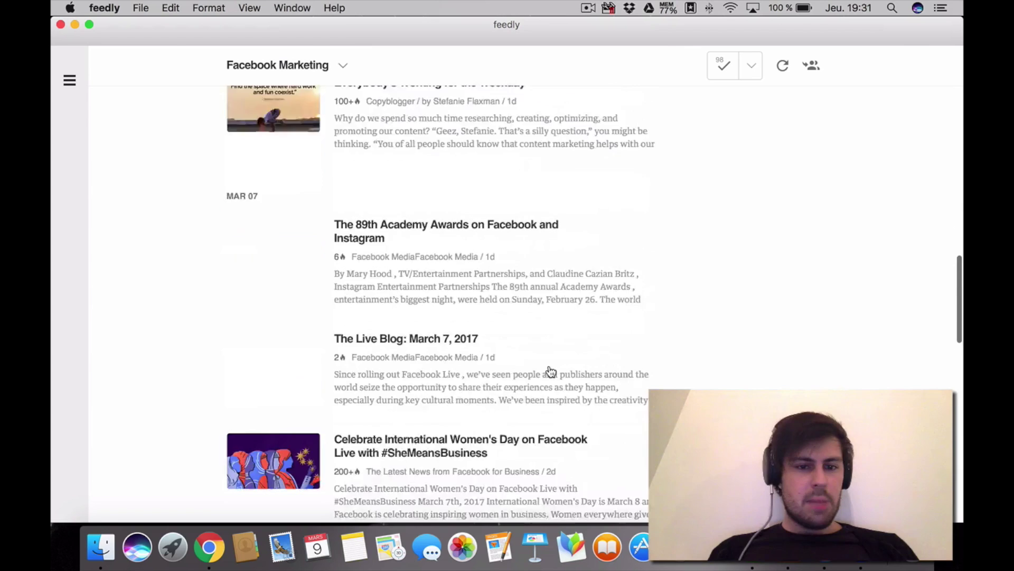
scroll(551, 372, "up", 15)
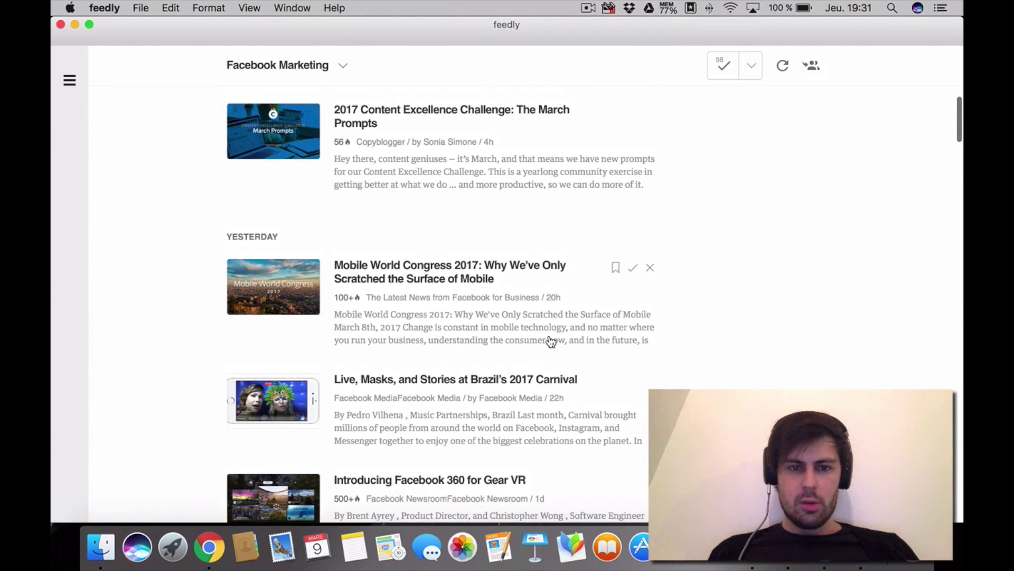
scroll(549, 343, "up", 10)
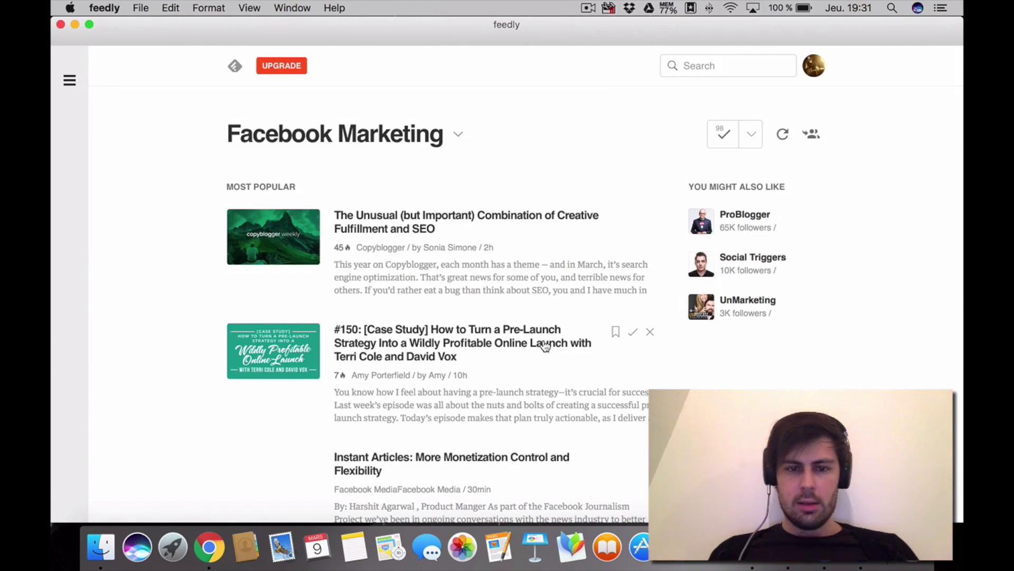
scroll(581, 378, "down", 5)
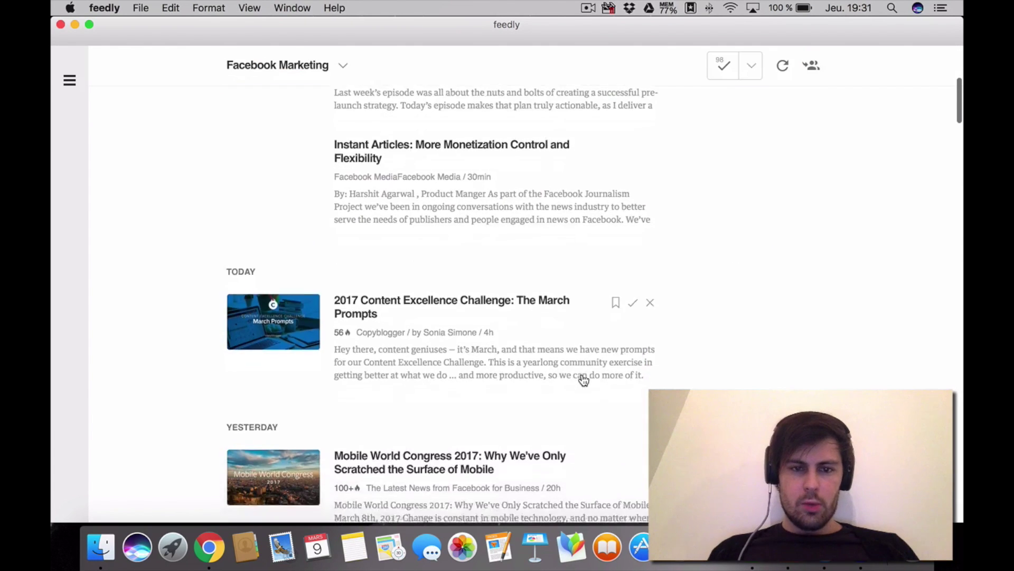
scroll(582, 379, "up", 6)
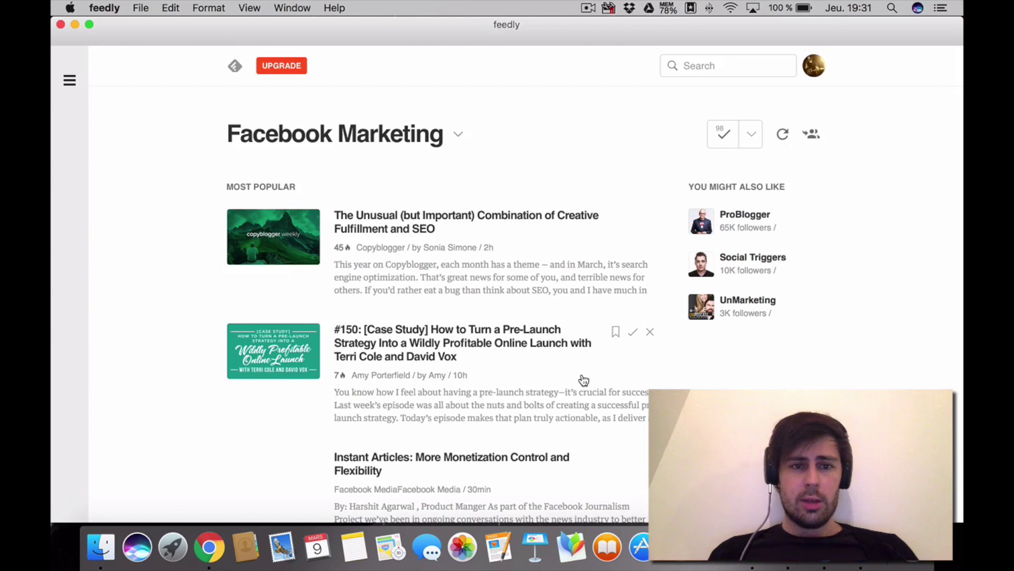
mouse_move(145, 151)
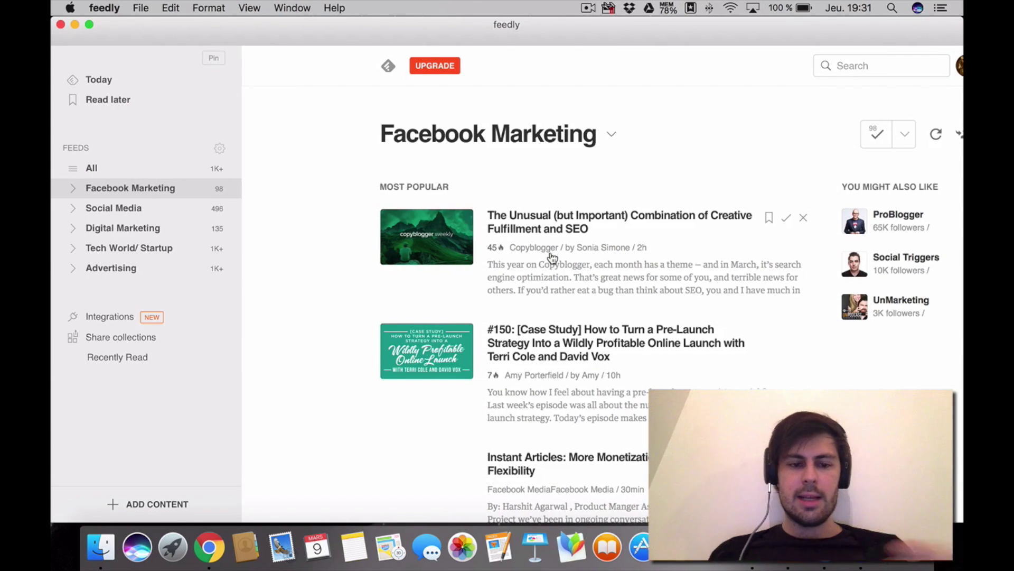
Switch to Chrome and look through the Journal du Community Manager and Webmarketing & co'm sites.
left_click(209, 547)
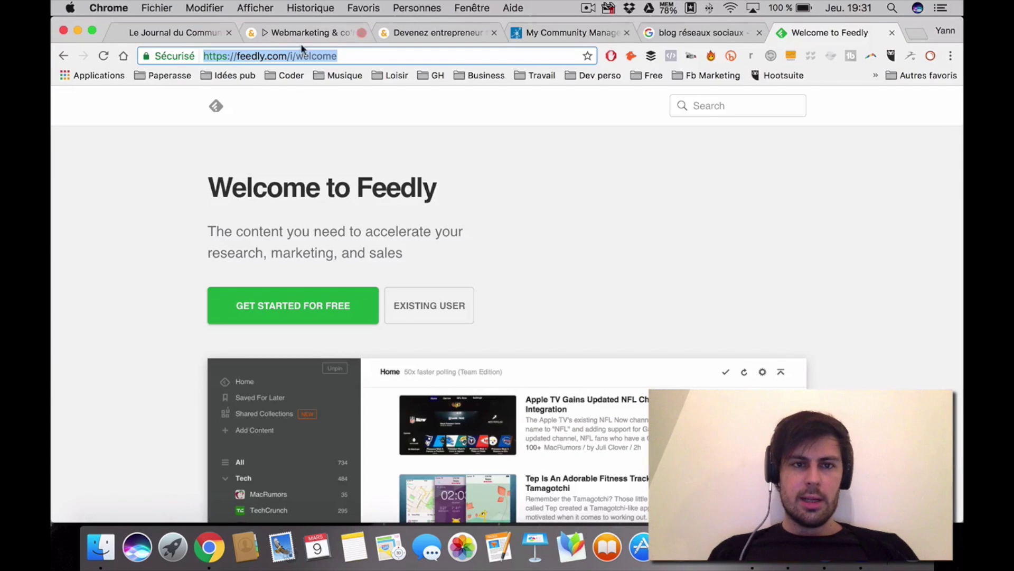
left_click(183, 30)
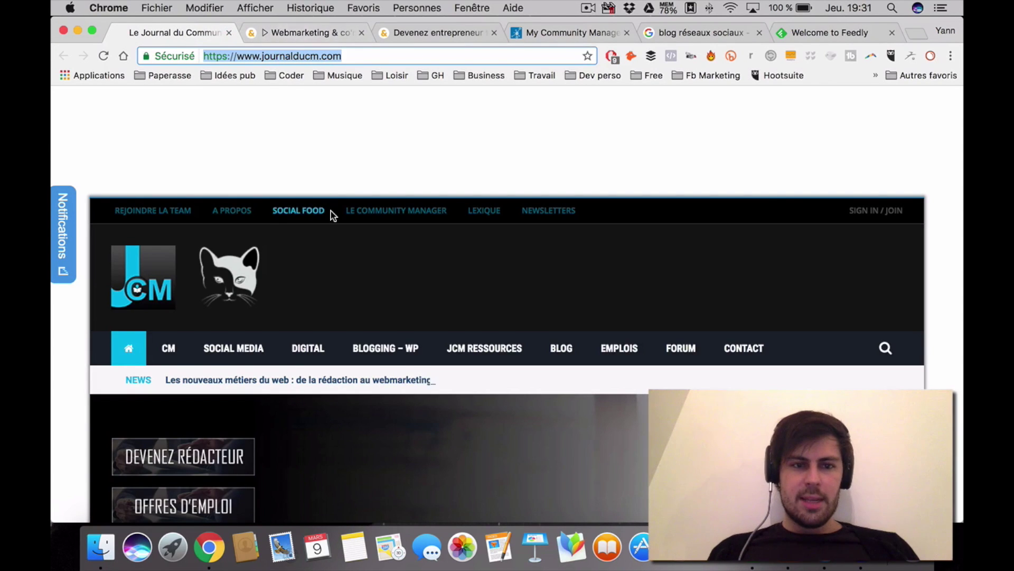
left_click(306, 32)
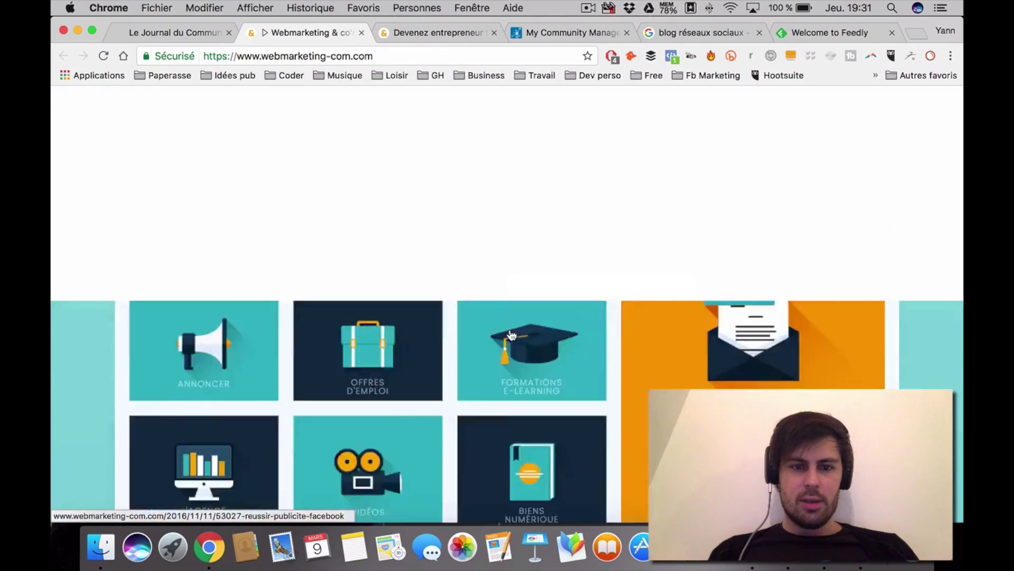
scroll(499, 360, "down", 10)
scroll(502, 376, "up", 5)
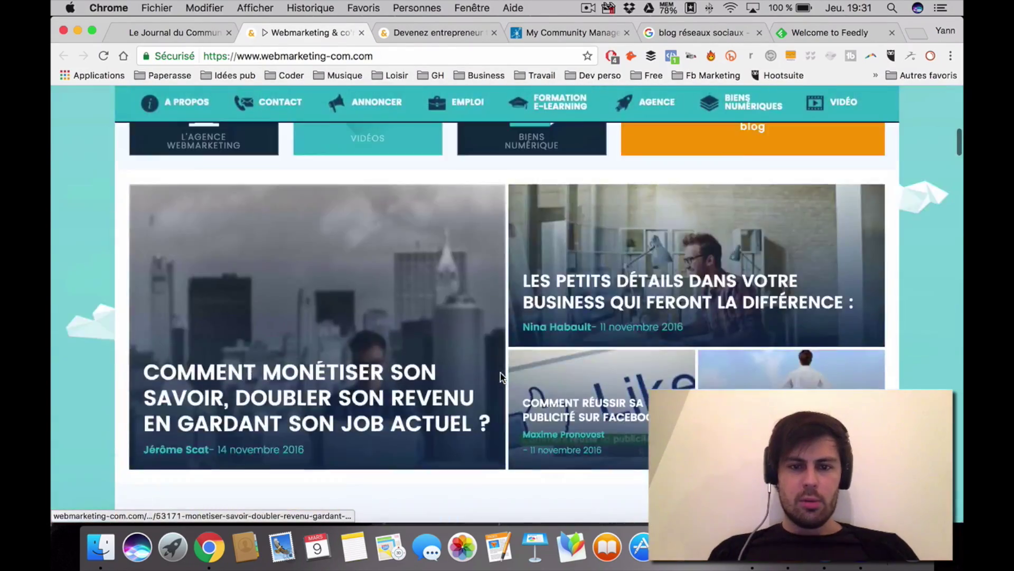
scroll(500, 376, "up", 10)
scroll(449, 376, "down", 1)
Return to the Feedly app and open the Digital Marketing feed to view its stories.
key("ctrl+Up")
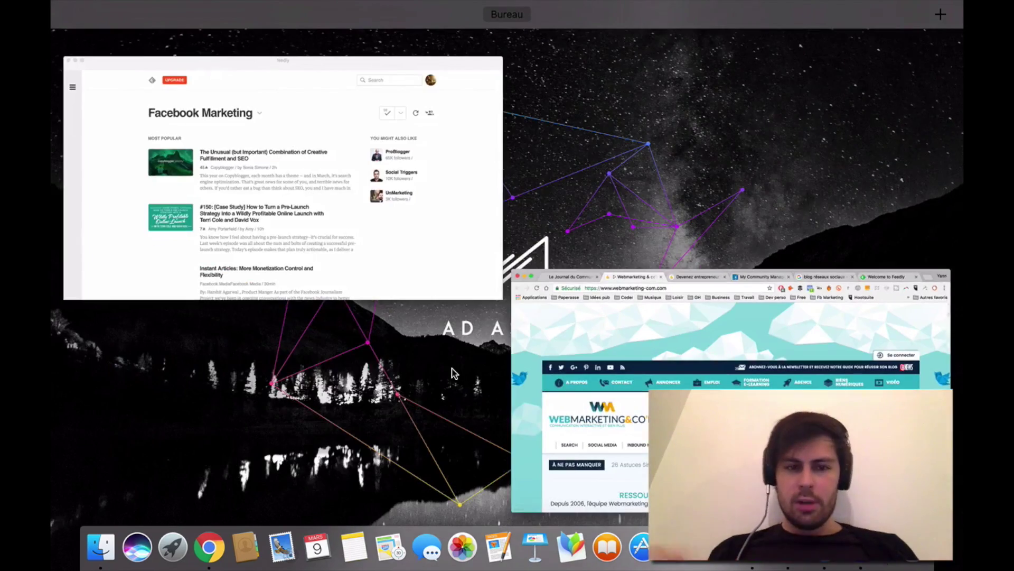
left_click(310, 143)
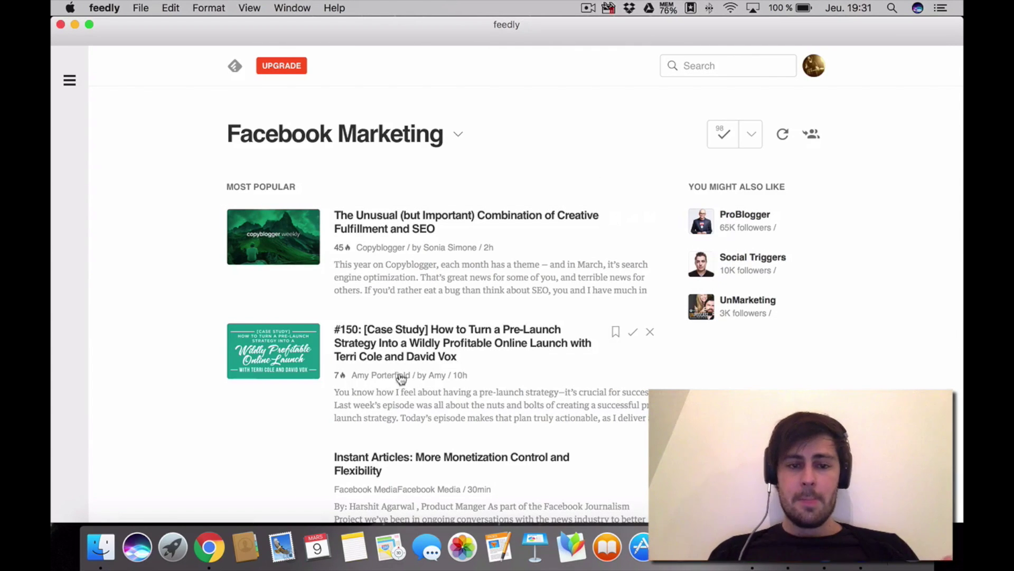
scroll(249, 369, "down", 4)
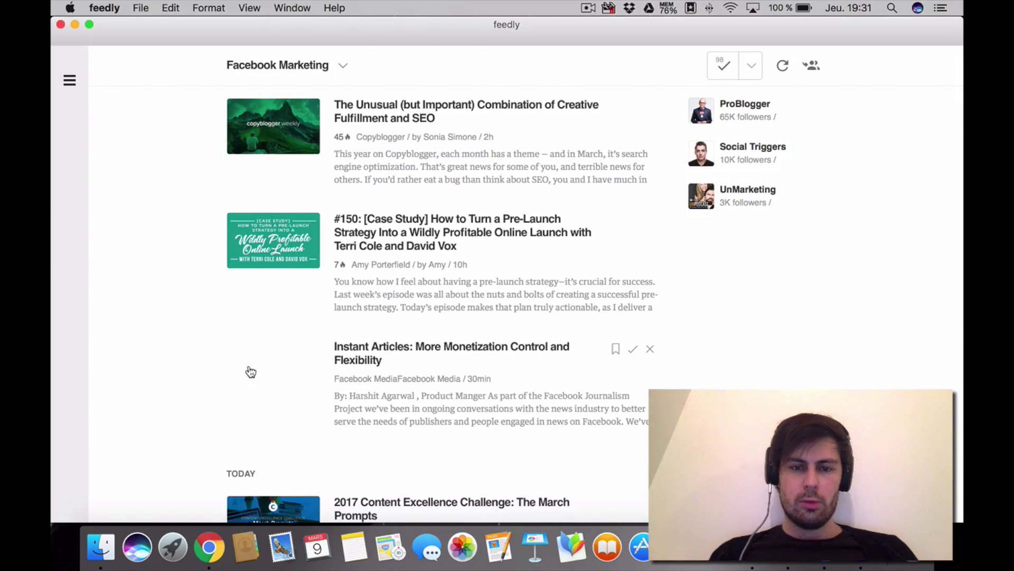
mouse_move(70, 81)
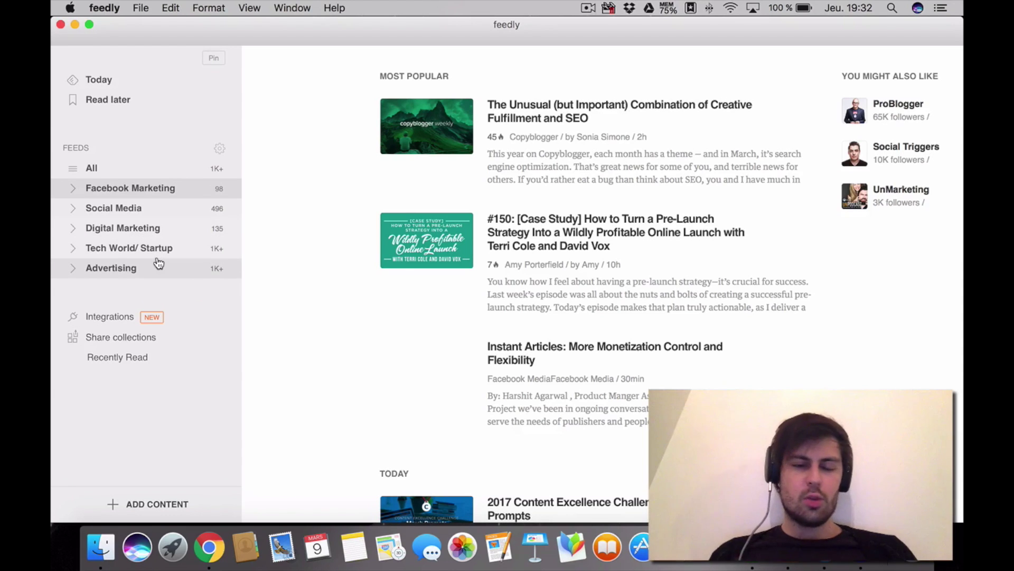
left_click(157, 228)
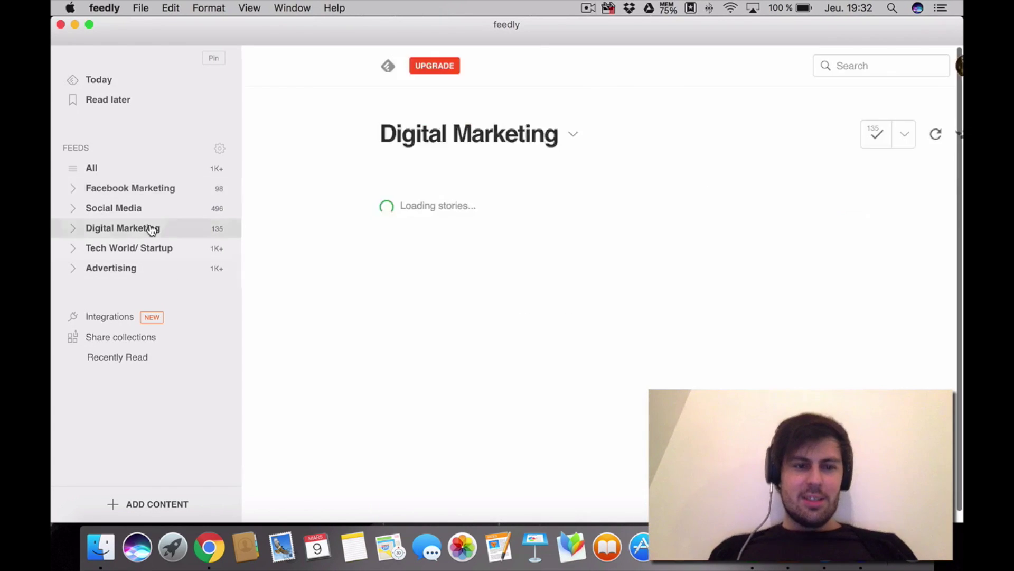
mouse_move(53, 132)
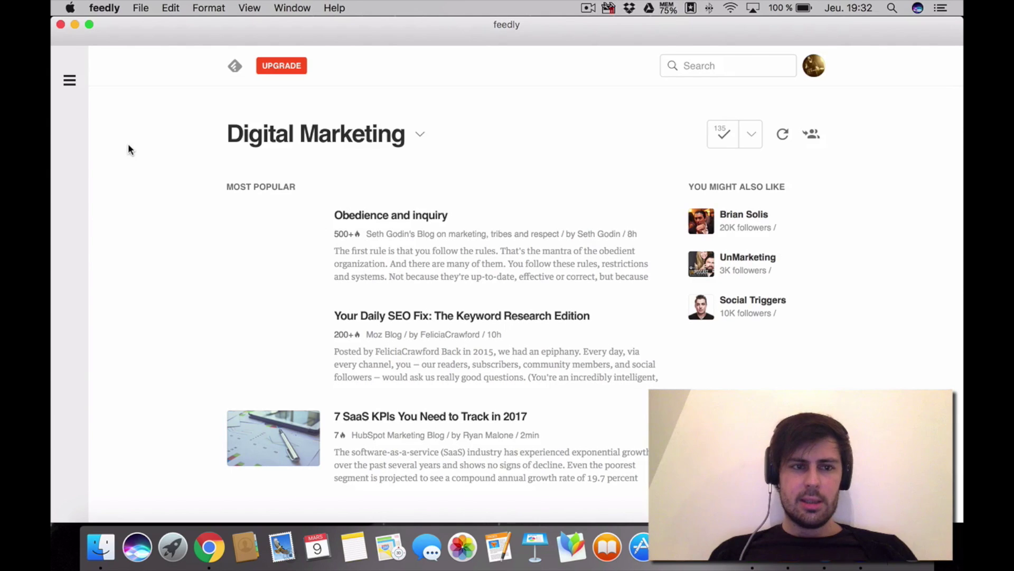
mouse_move(69, 103)
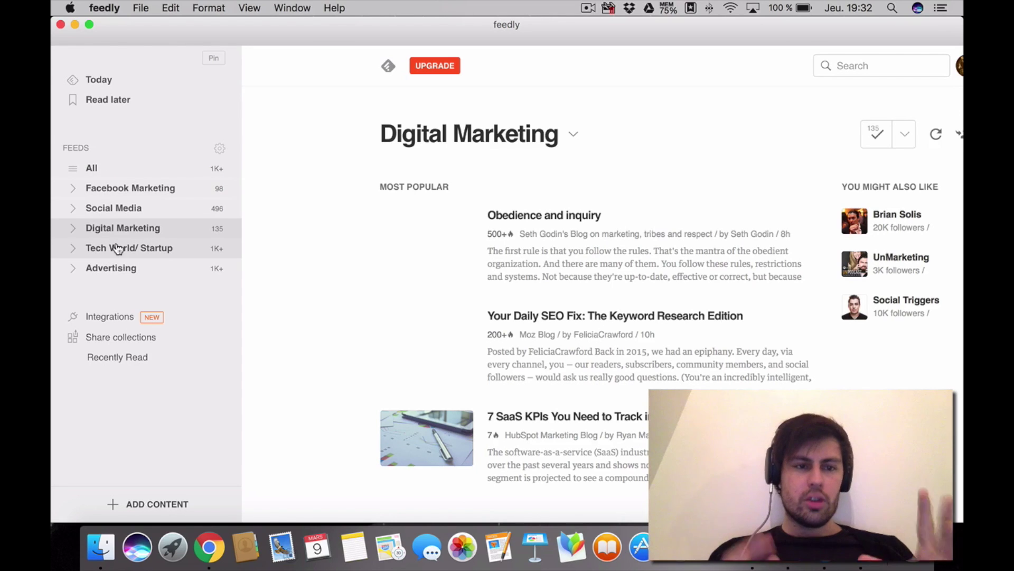
Open the feed organizer, expand the full Facebook Marketing source list, and review the collections down to the new collection area.
left_click(221, 152)
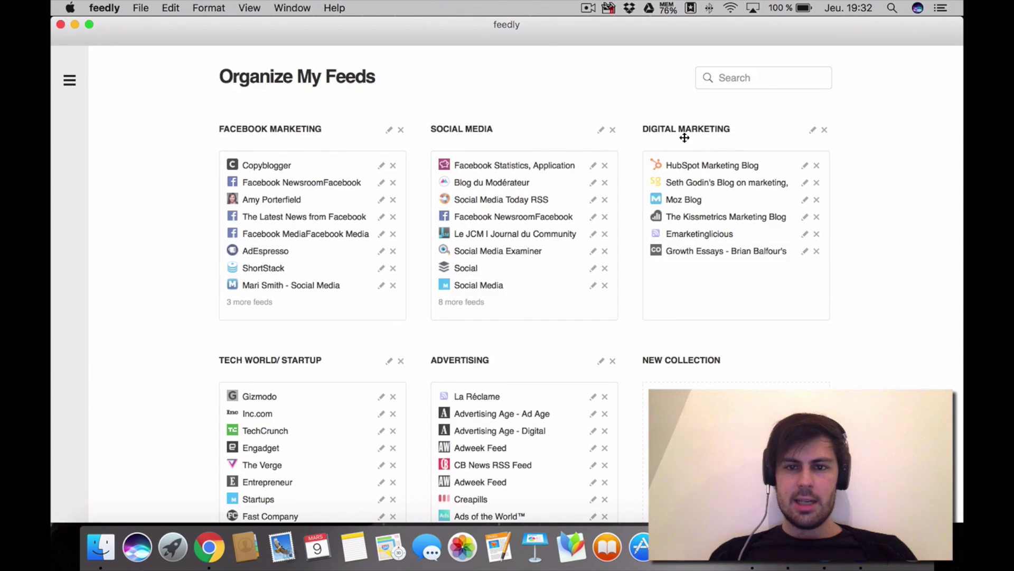
scroll(641, 144, "down", 2)
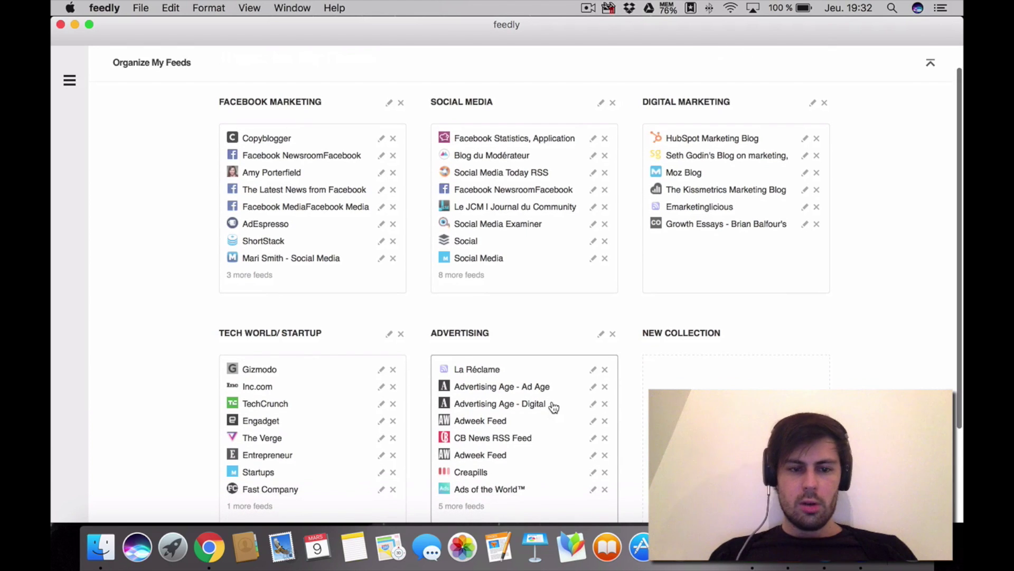
left_click(256, 275)
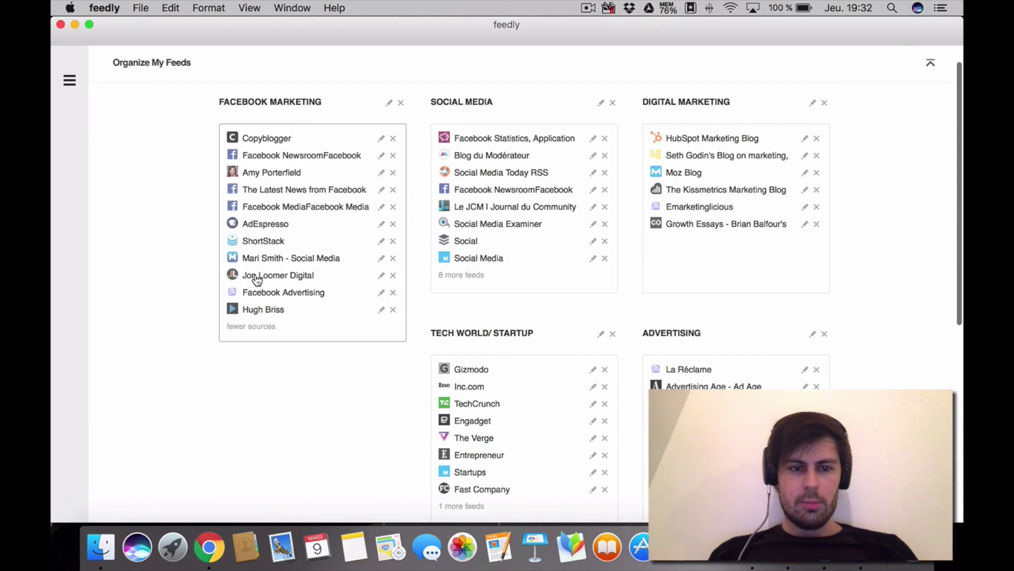
scroll(452, 296, "down", 3)
scroll(452, 296, "down", 6)
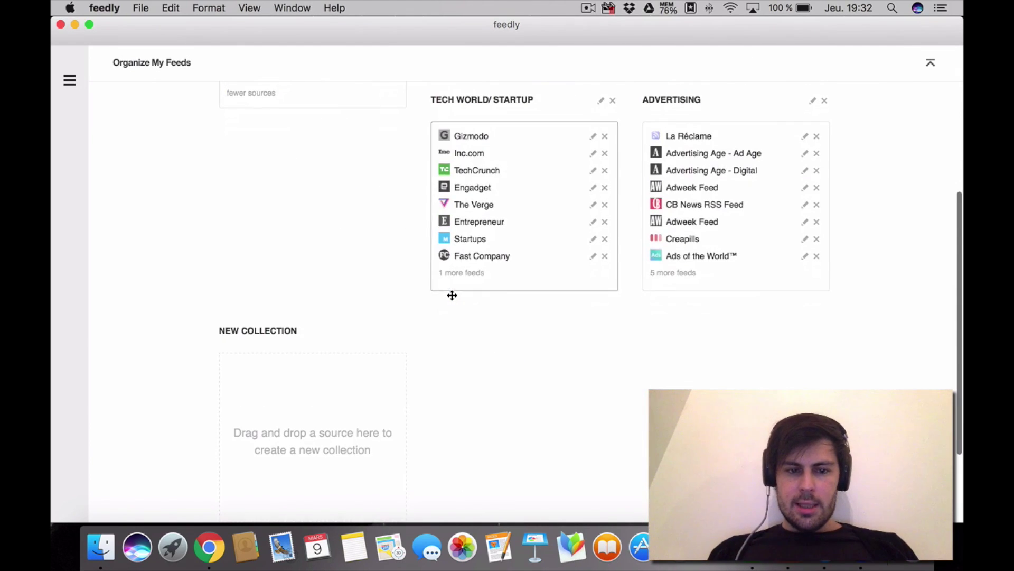
scroll(230, 424, "down", 2)
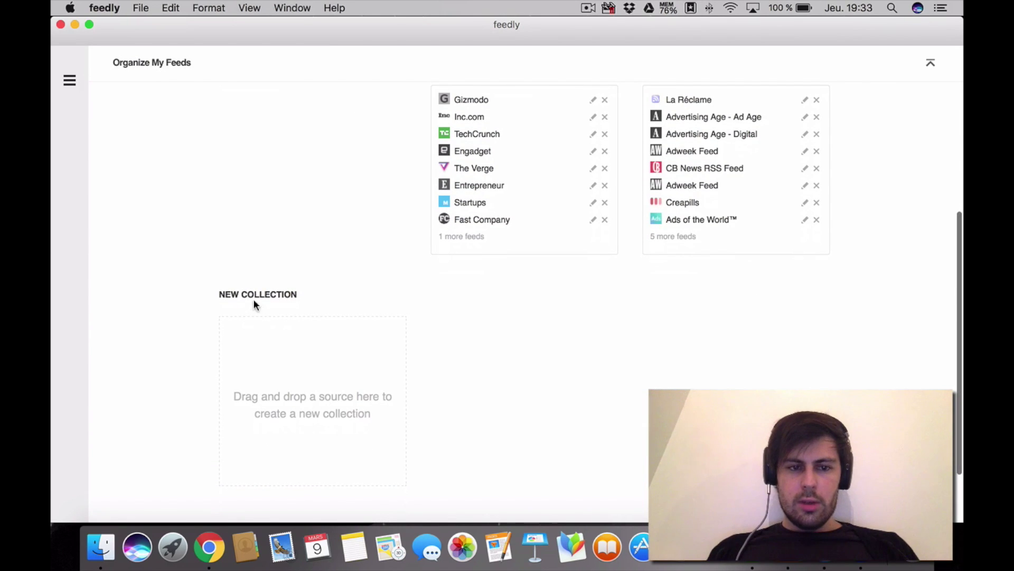
Start adding a new collection and search the French sources for "cuisine".
left_click(273, 294)
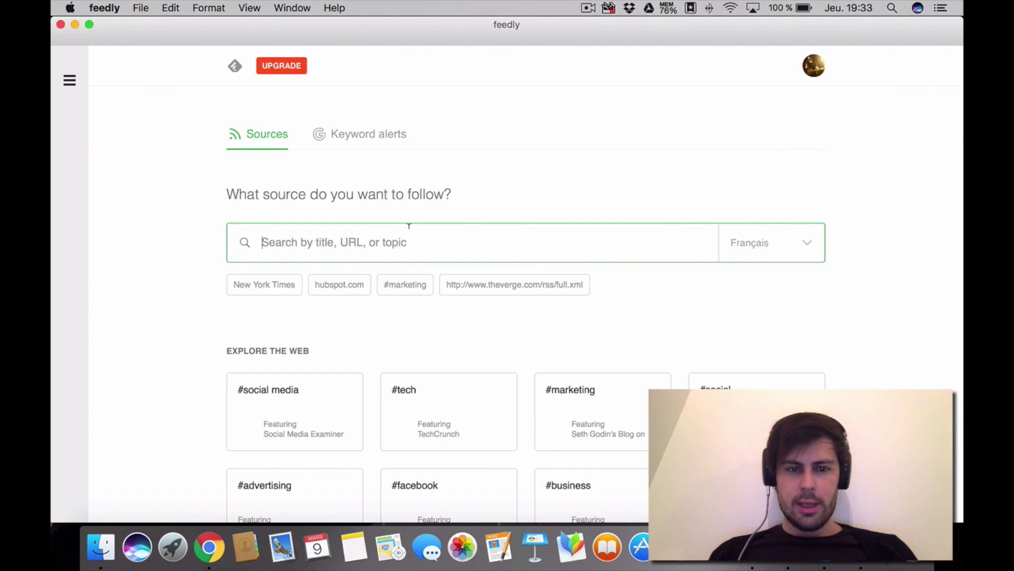
type("cuisine")
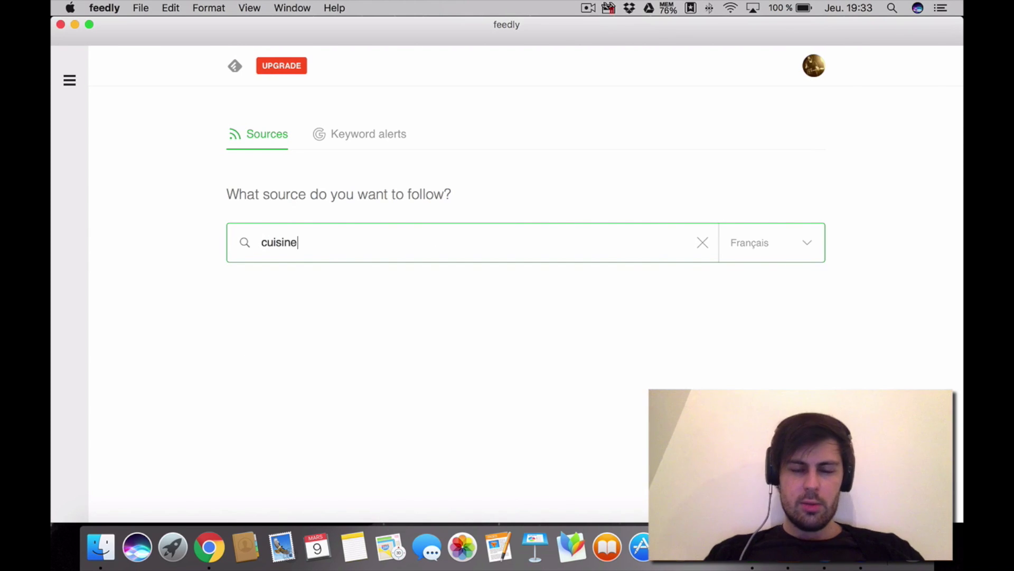
scroll(418, 334, "down", 1)
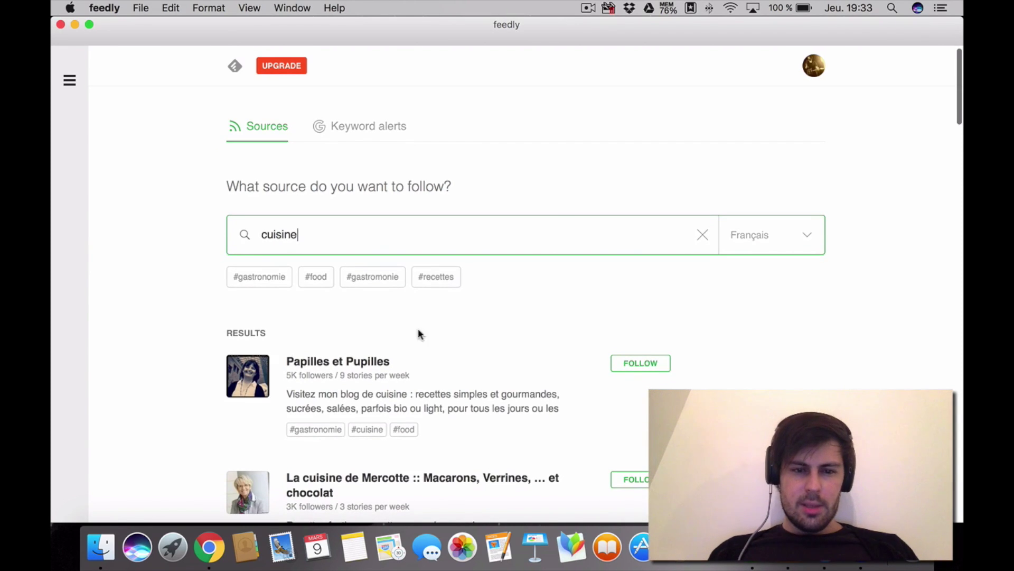
Follow the Papilles et Pupilles blog in a newly created collection named "Gastronomie".
left_click(634, 362)
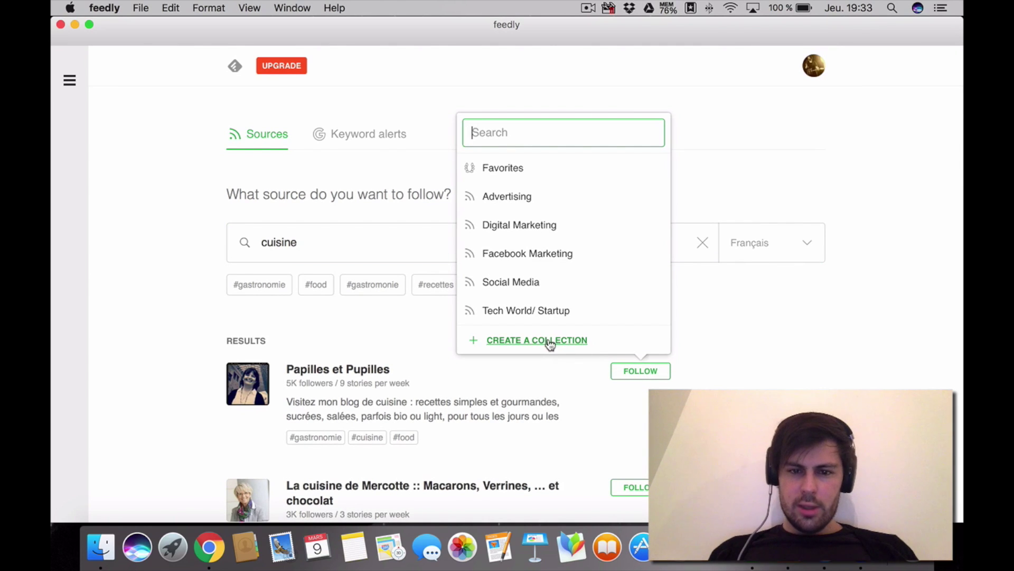
left_click(554, 342)
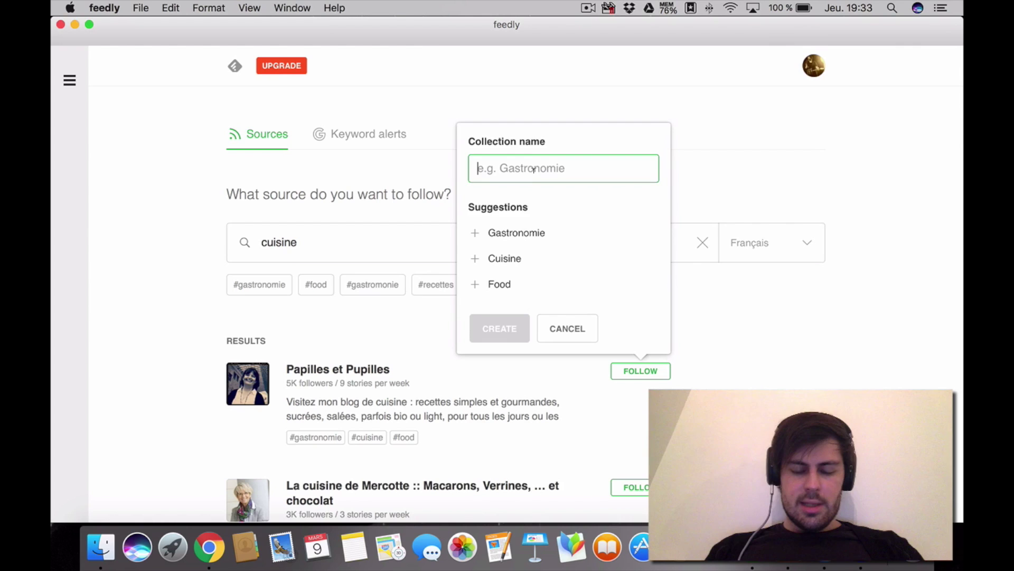
type("Gastronomie")
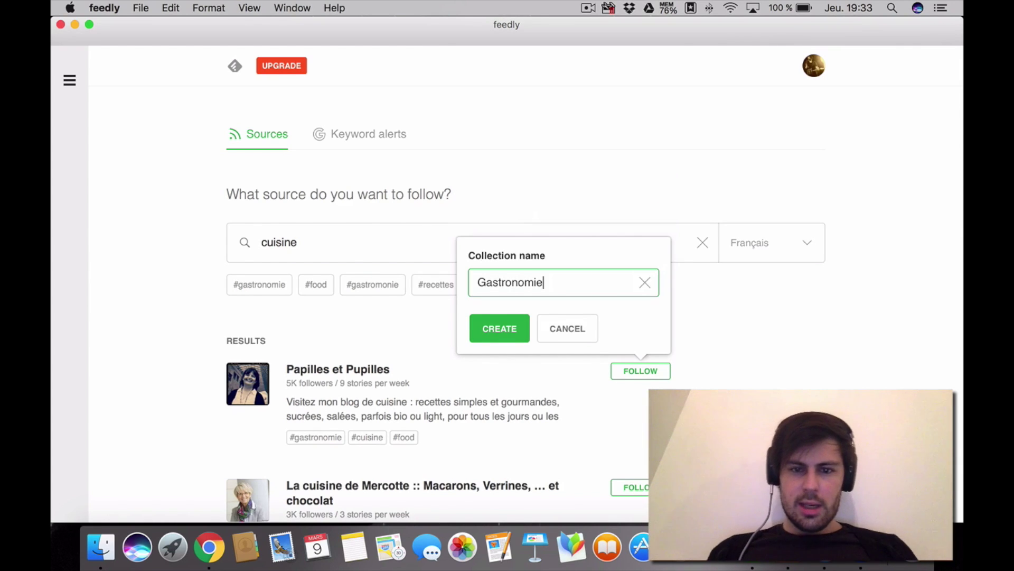
left_click(501, 332)
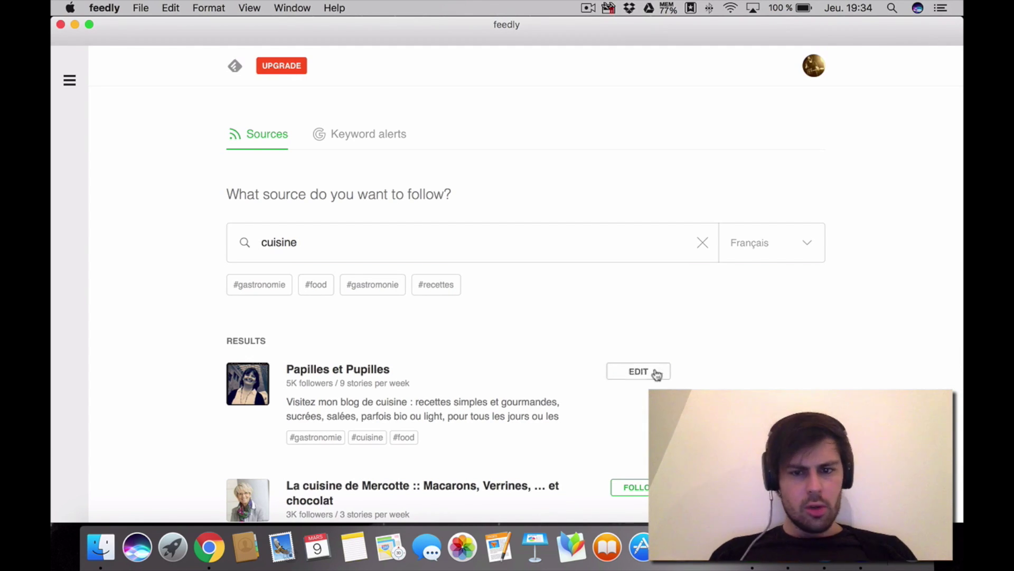
Open the Gastronomie collection and browse its stories.
mouse_move(69, 82)
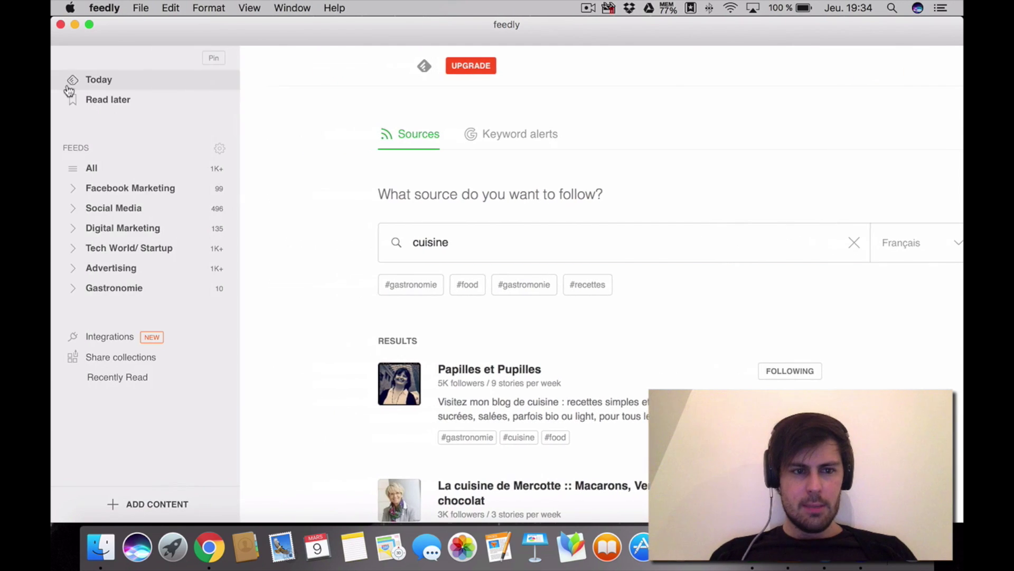
left_click(131, 292)
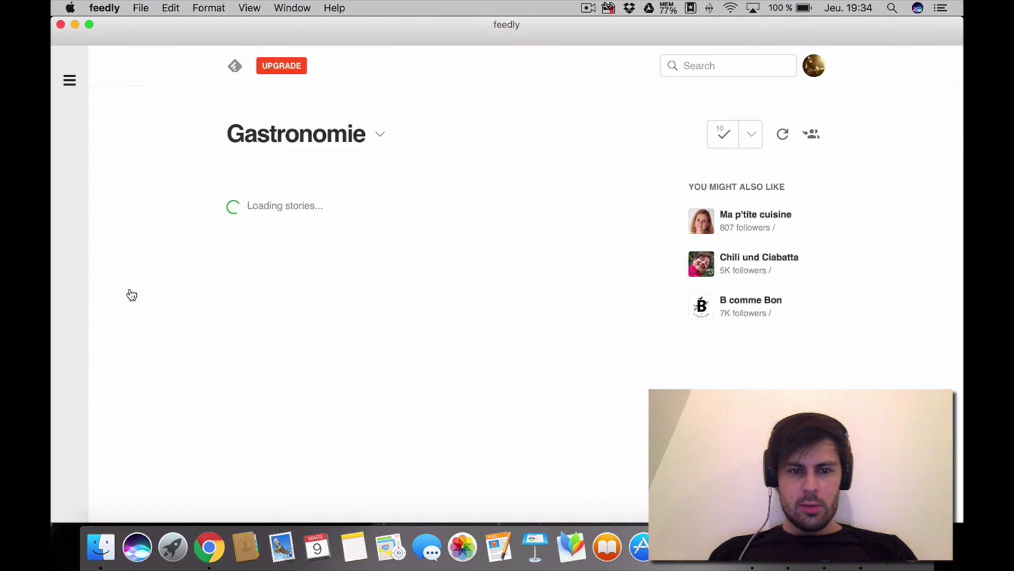
scroll(426, 325, "down", 3)
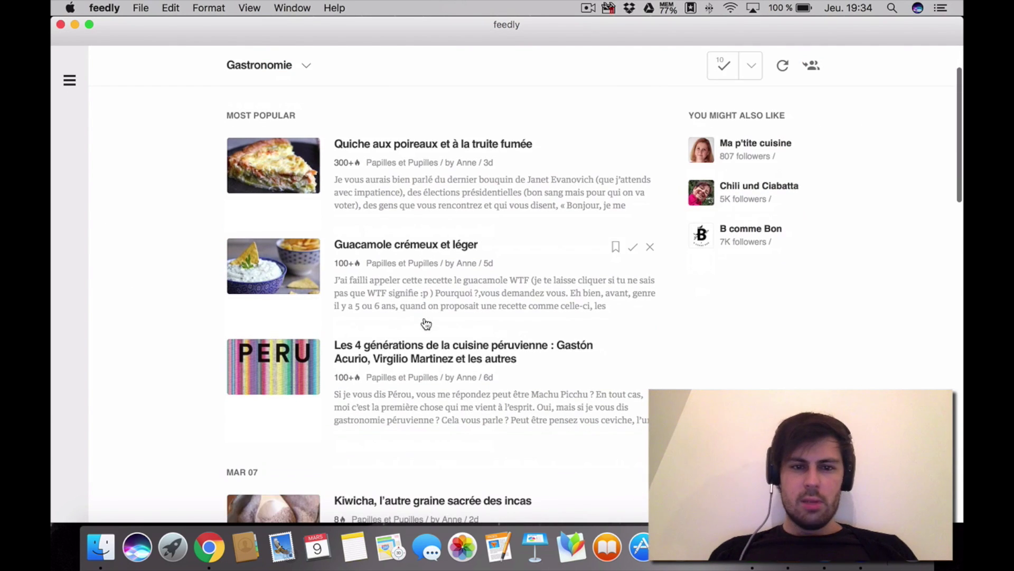
Review the Gastronomie stories from the most popular ones down to the end of the feed.
scroll(484, 360, "up", 3)
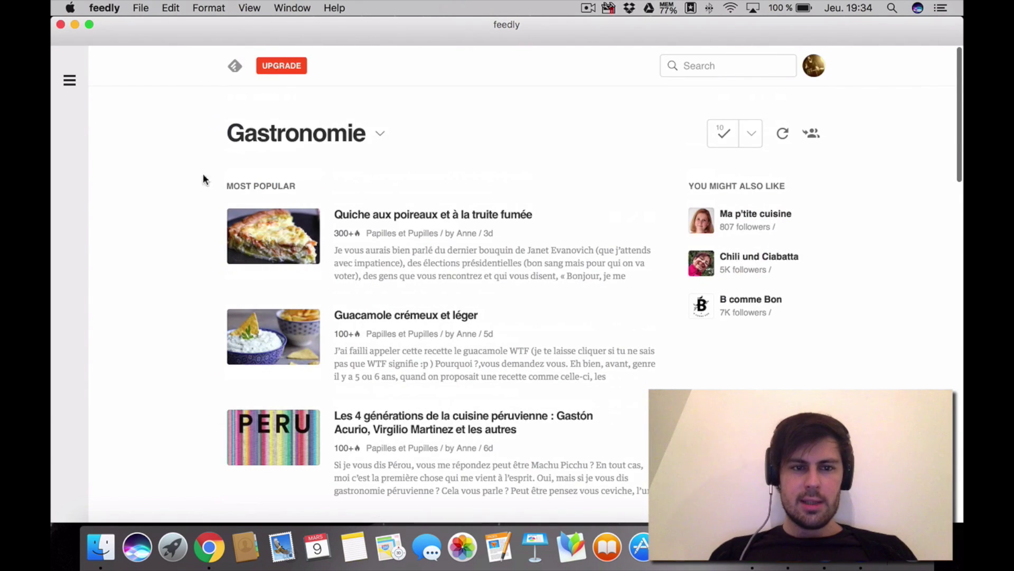
scroll(246, 188, "down", 8)
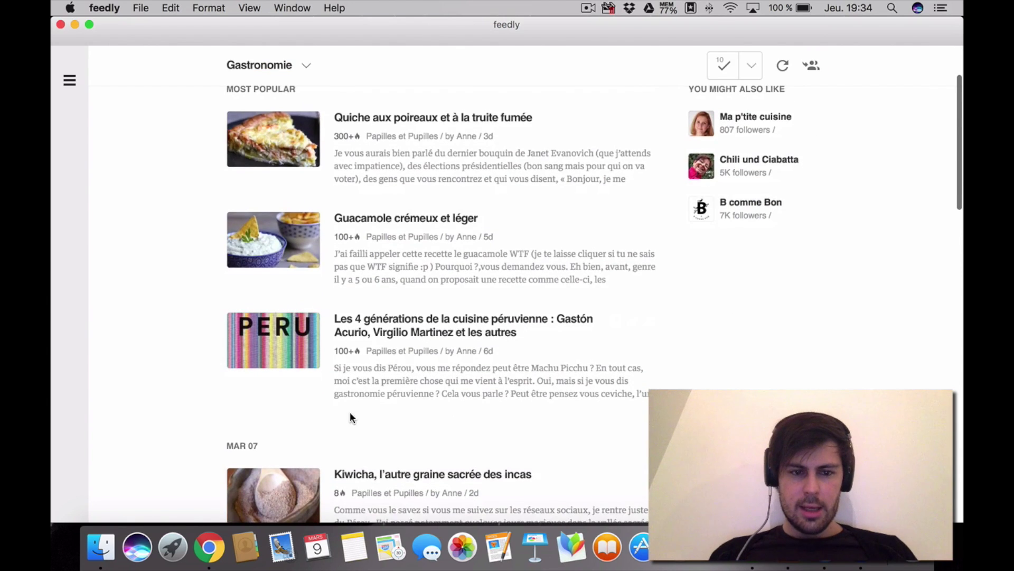
scroll(267, 294, "down", 1)
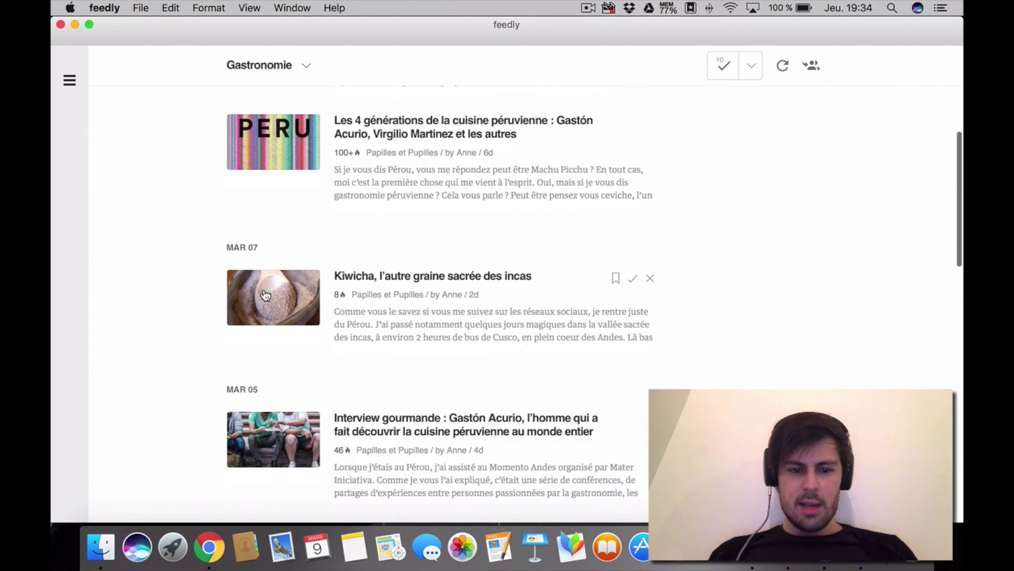
scroll(270, 417, "down", 3)
scroll(250, 344, "down", 4)
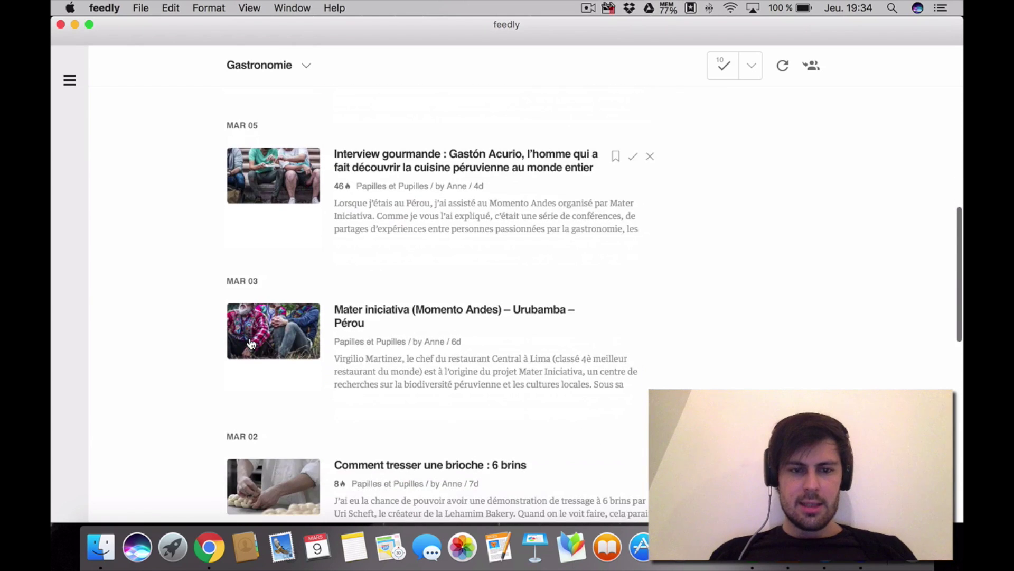
scroll(251, 344, "up", 10)
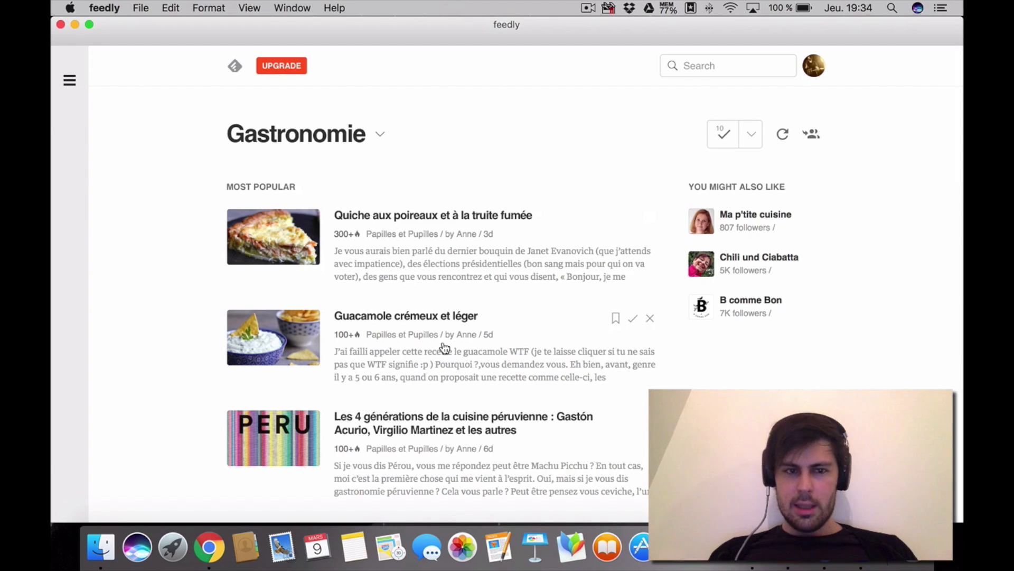
scroll(443, 347, "down", 15)
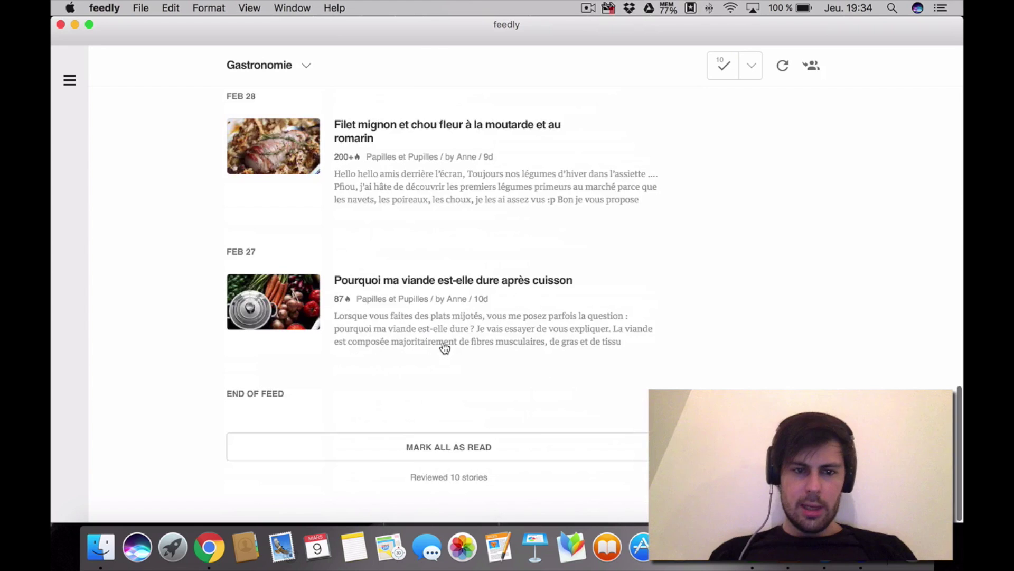
scroll(443, 346, "up", 15)
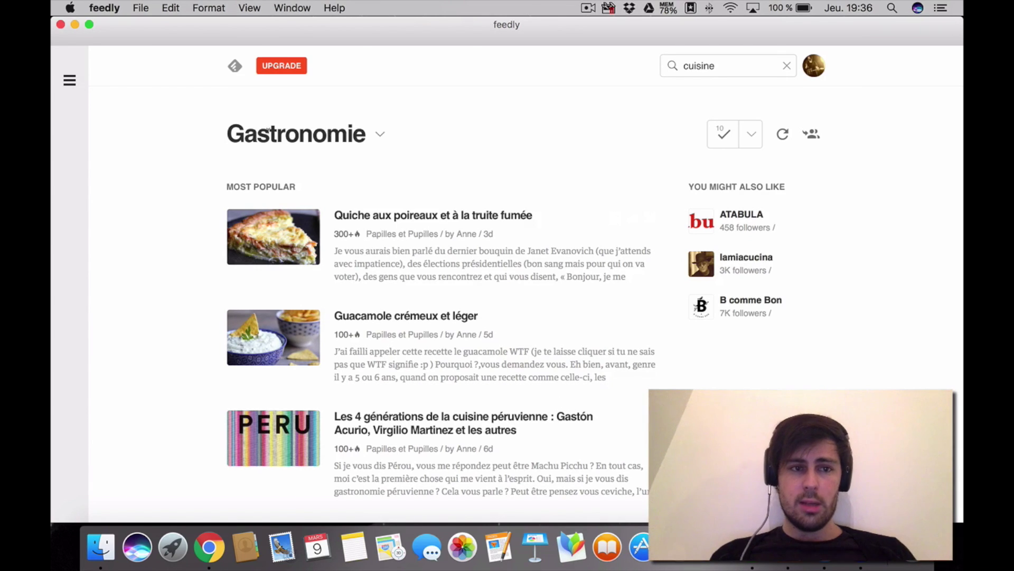
Open the source search for adding content, search the French sources for "blog cuisine" and look through the results.
mouse_move(70, 80)
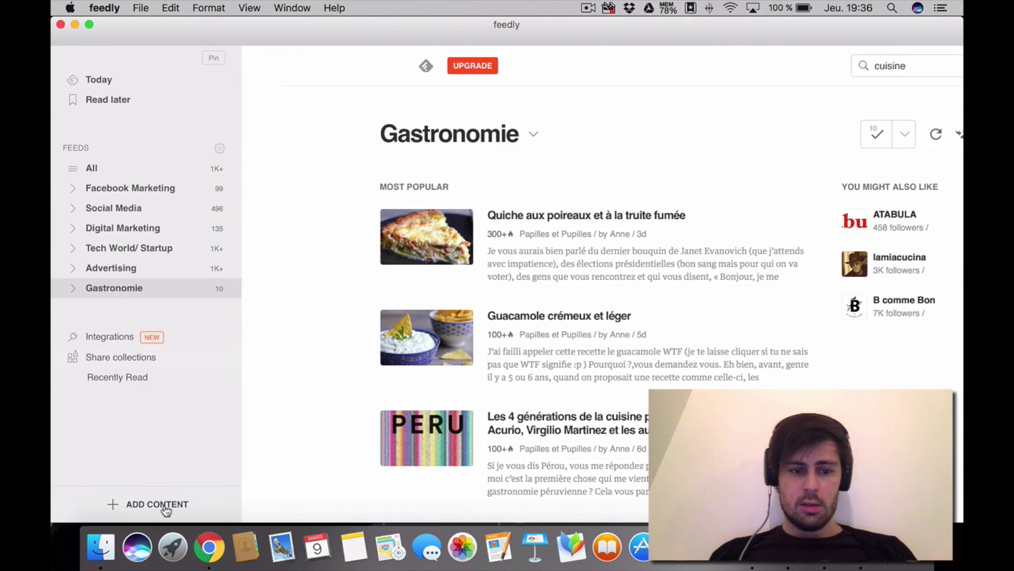
left_click(140, 507)
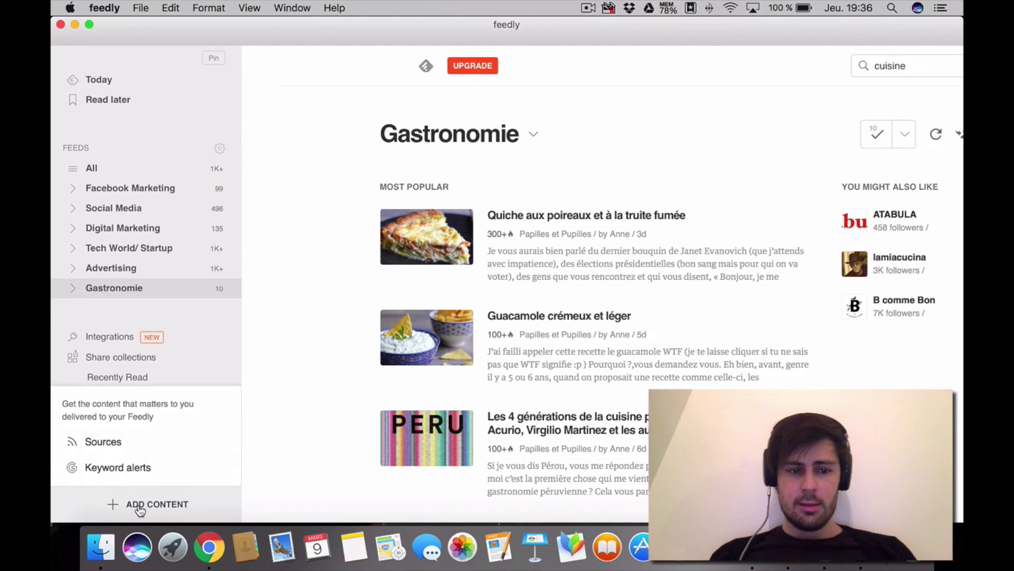
left_click(135, 442)
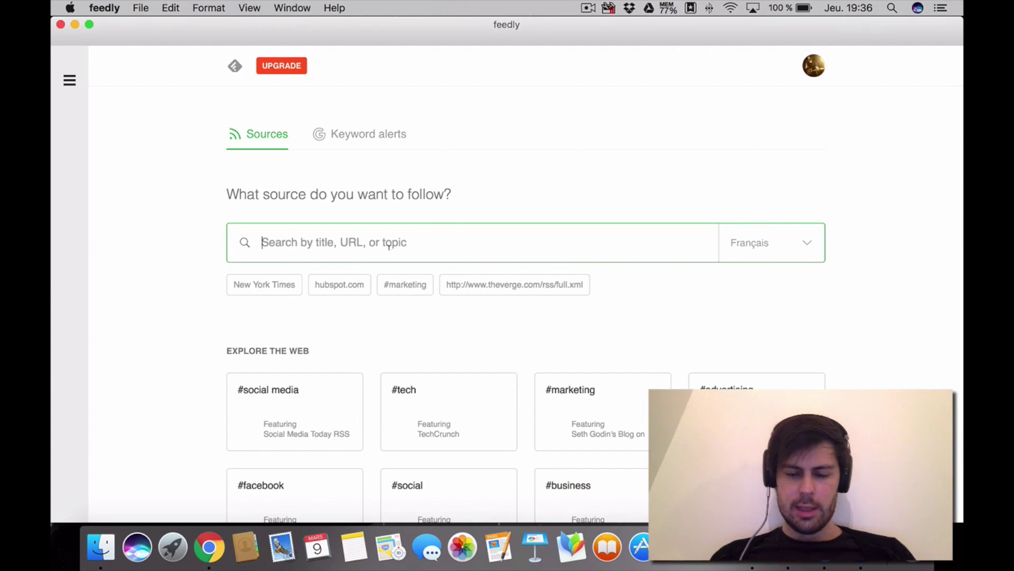
type("blog cuisine")
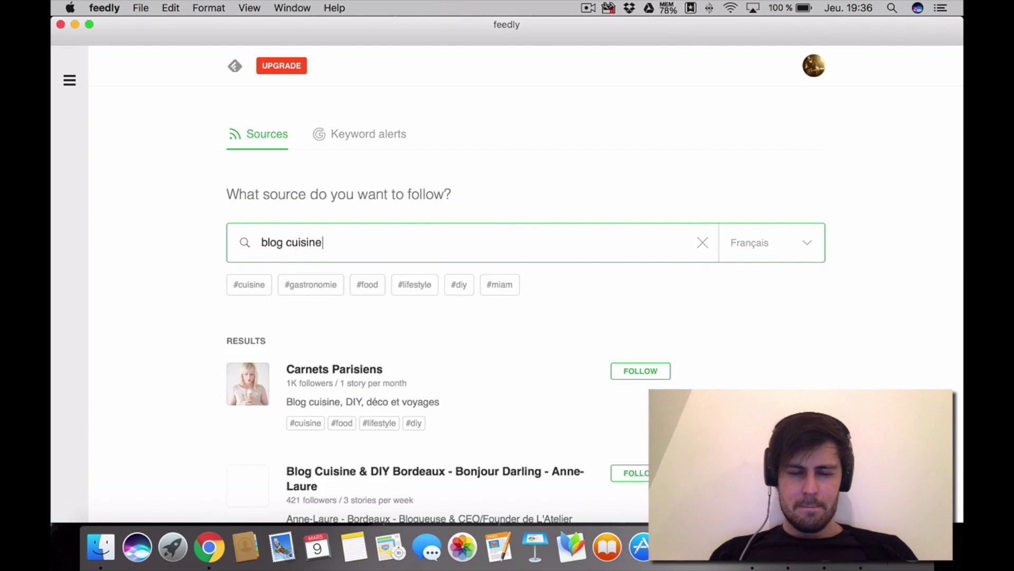
scroll(502, 387, "down", 10)
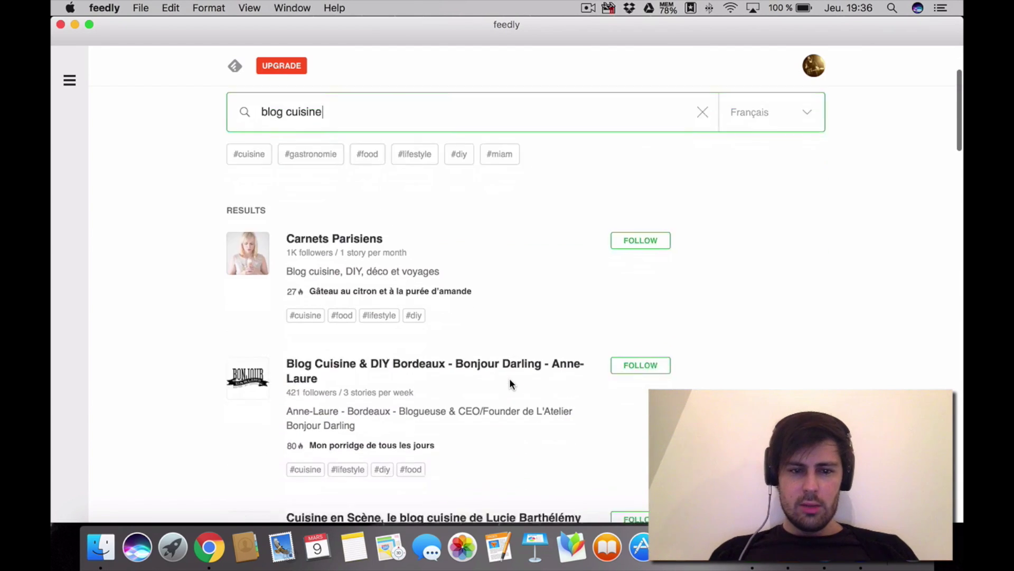
scroll(509, 383, "down", 10)
scroll(510, 383, "up", 20)
Search the sources for "le monde" instead and follow Le Monde in the Gastronomie collection.
left_click_drag(352, 236, 229, 222)
type("le monde")
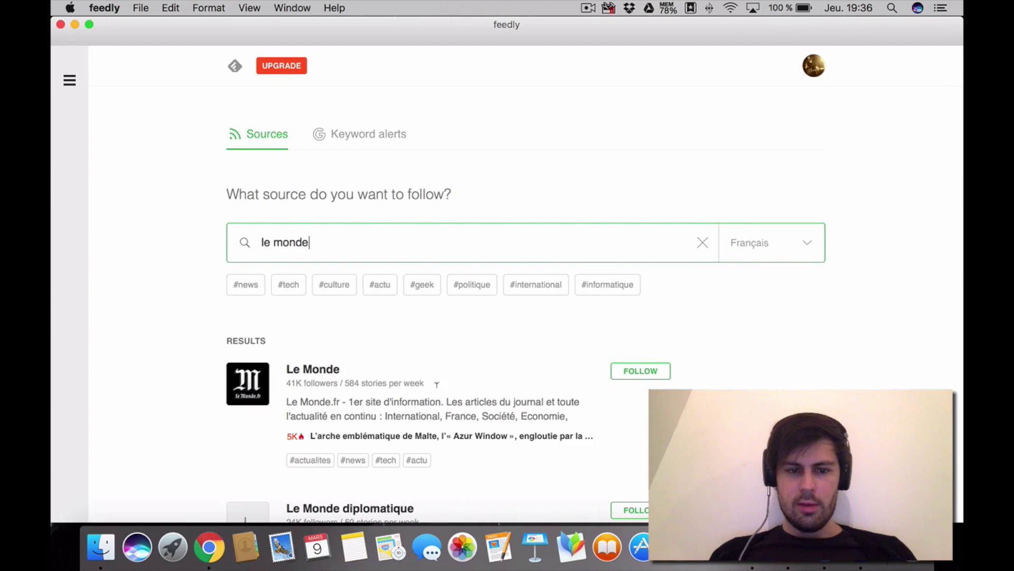
left_click(645, 372)
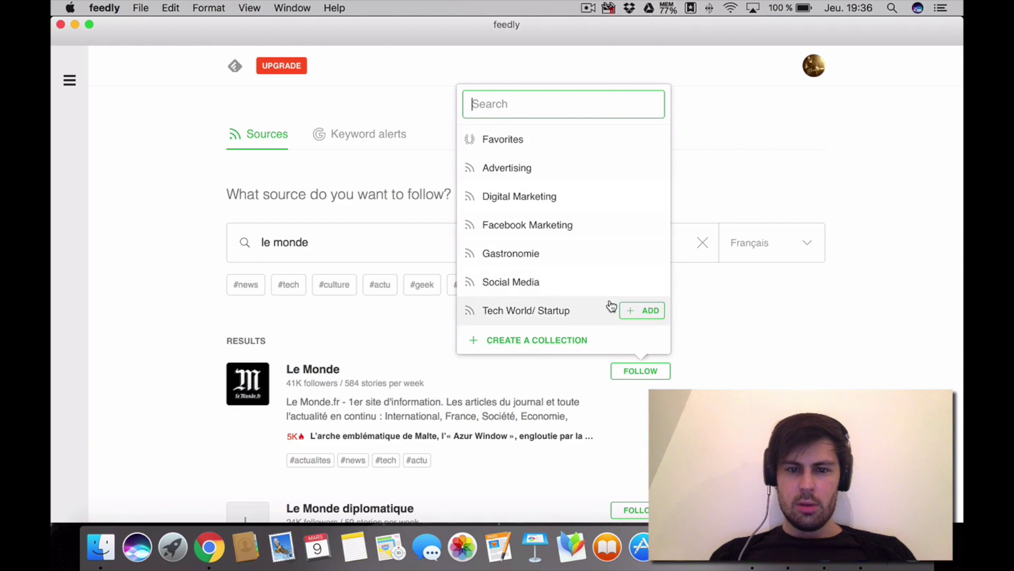
left_click(529, 259)
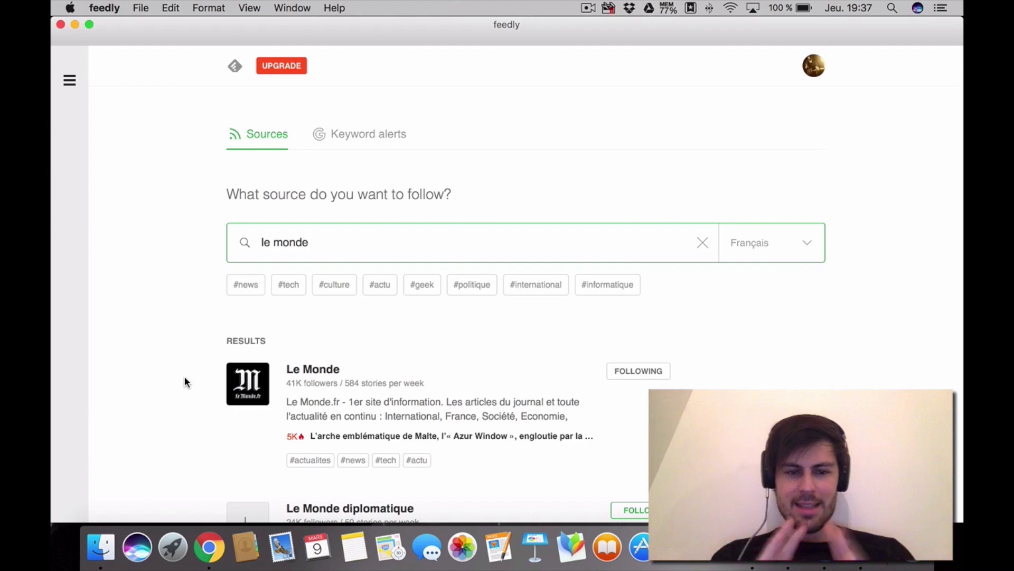
Open the Gastronomie collection again and examine how Le Monde articles mix with the Papilles et Pupilles stories.
mouse_move(129, 328)
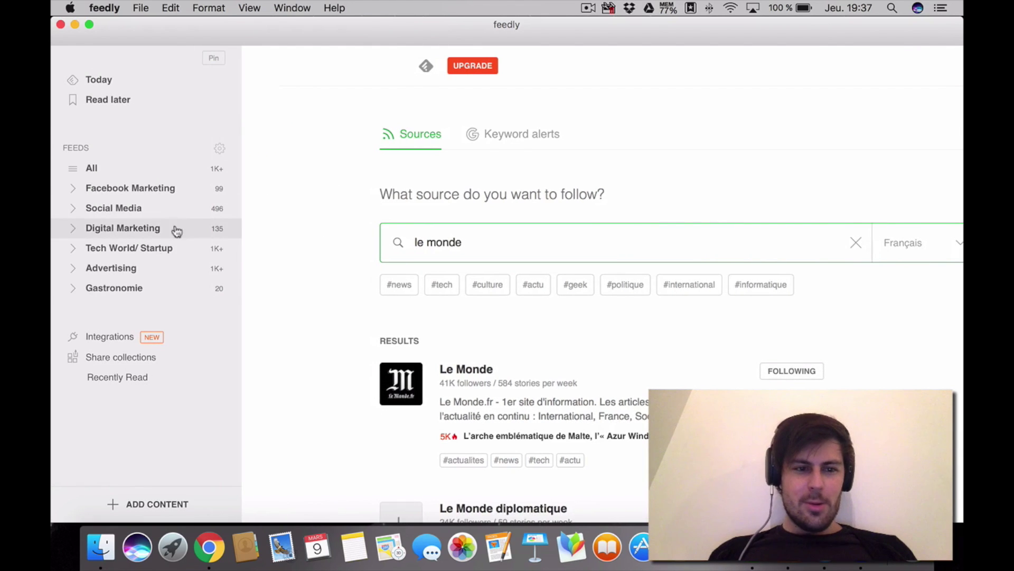
left_click(136, 289)
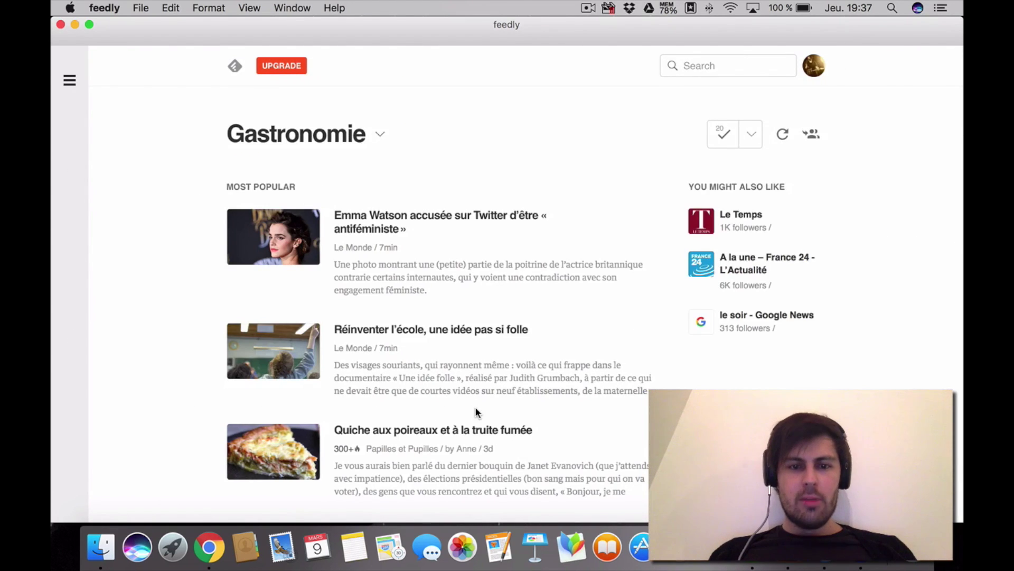
scroll(474, 405, "down", 2)
scroll(412, 306, "down", 2)
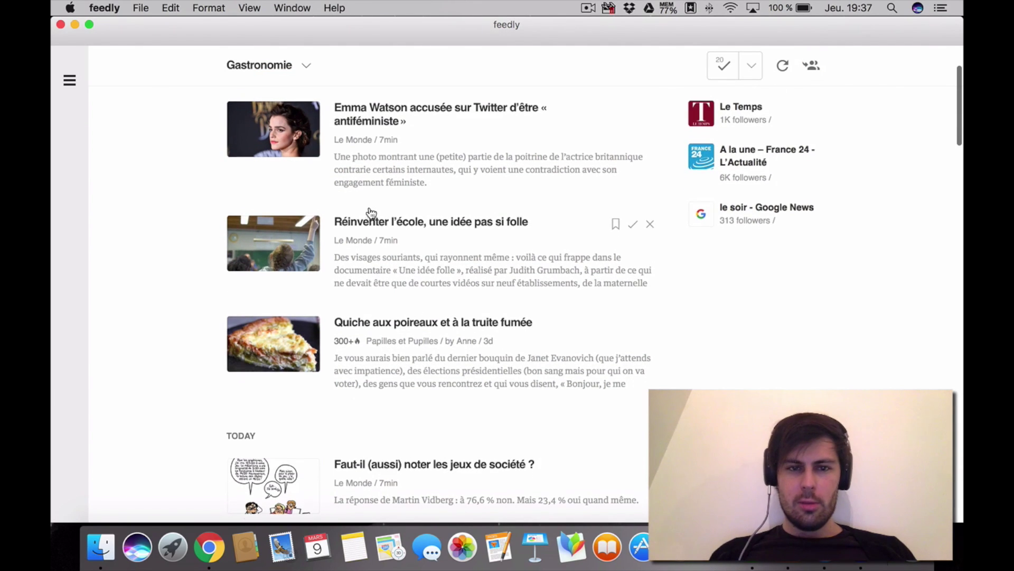
scroll(370, 213, "up", 2)
scroll(371, 213, "down", 5)
scroll(372, 212, "up", 5)
scroll(372, 213, "down", 6)
scroll(372, 212, "down", 1)
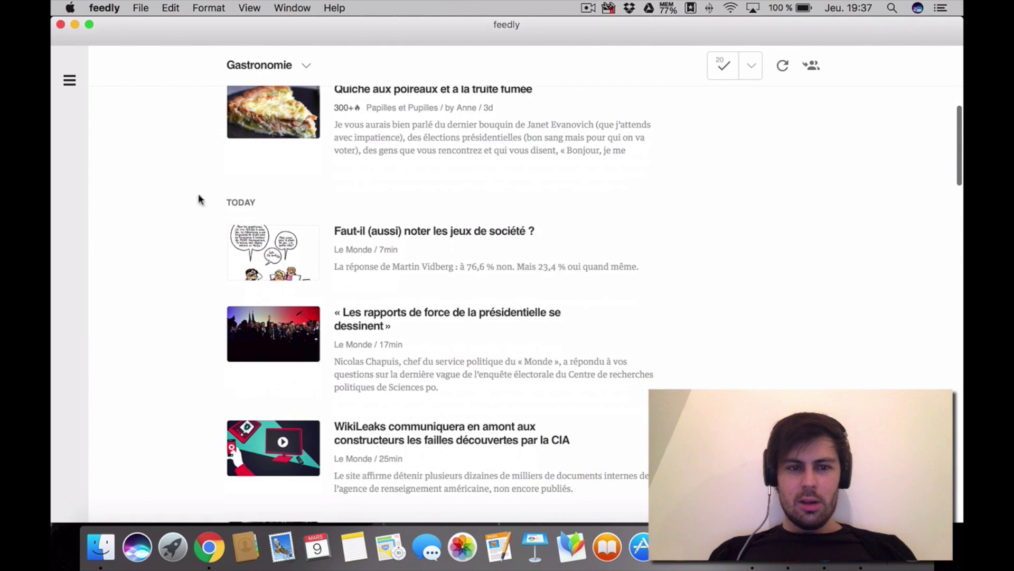
scroll(417, 328, "down", 2)
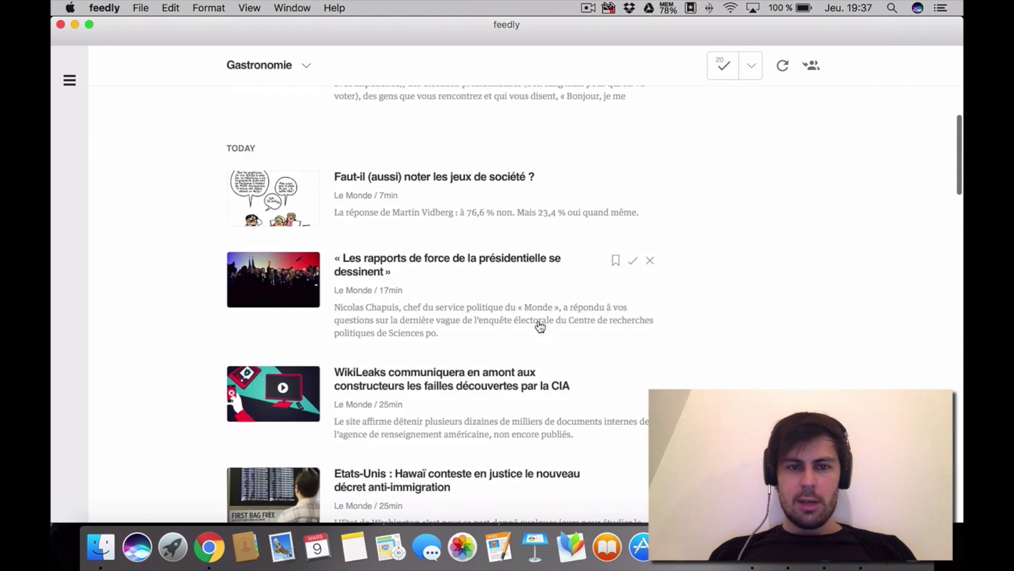
scroll(539, 329, "down", 4)
scroll(478, 238, "up", 4)
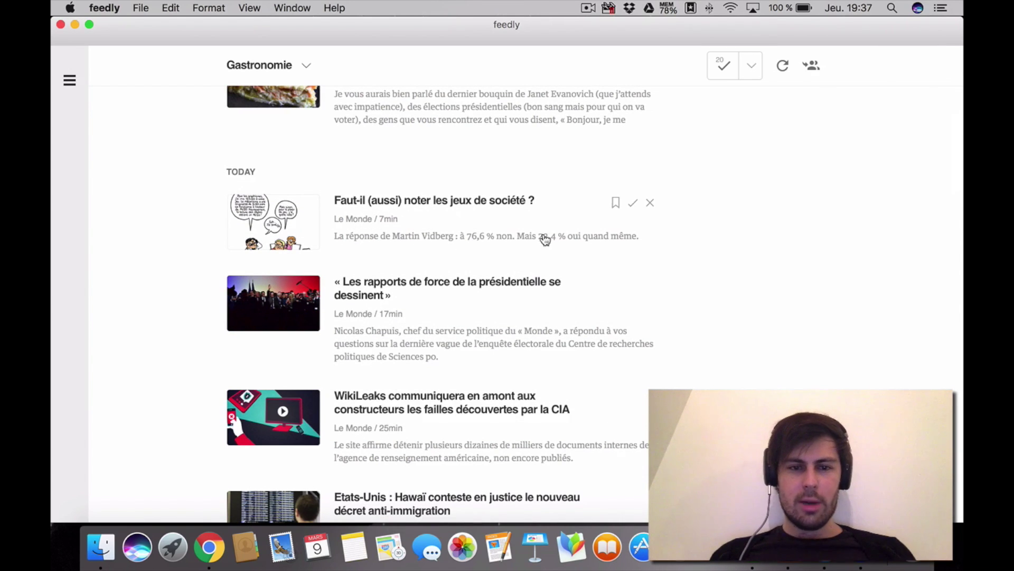
scroll(515, 288, "down", 3)
scroll(515, 288, "down", 3)
scroll(515, 288, "up", 12)
scroll(515, 288, "down", 12)
scroll(516, 288, "down", 9)
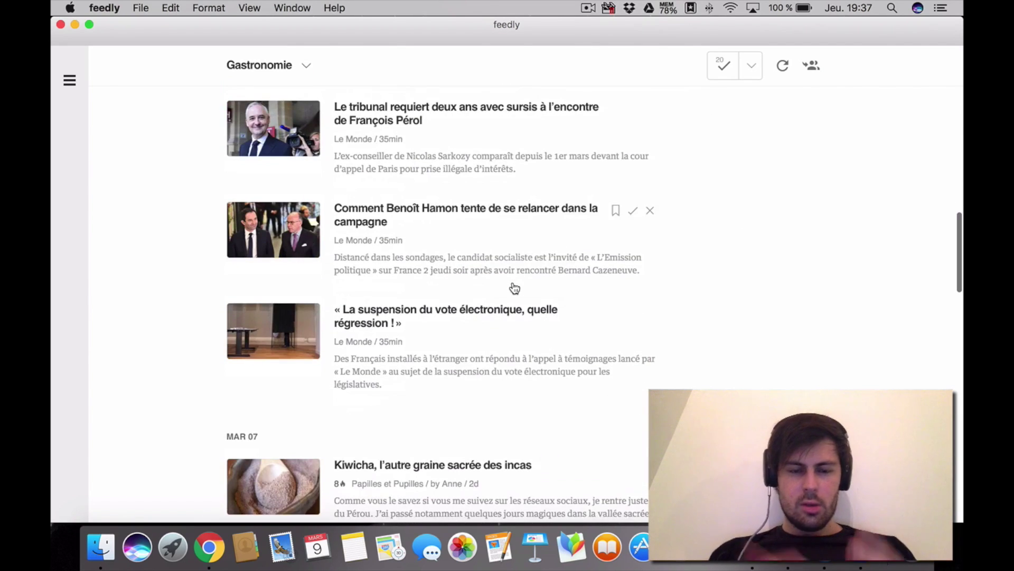
scroll(515, 288, "down", 3)
scroll(515, 288, "up", 15)
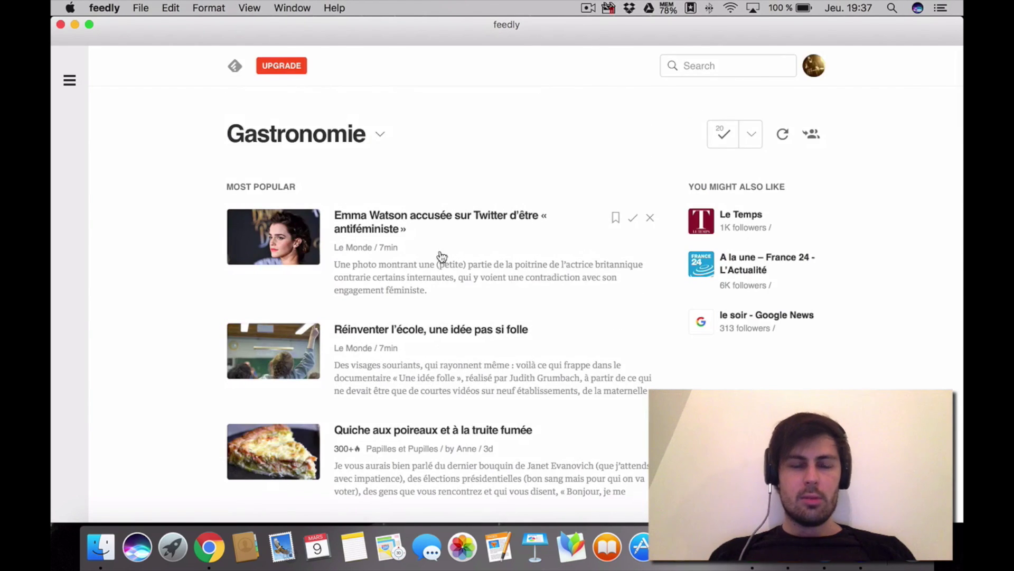
Open the Advertising collection and look over its most popular stories.
mouse_move(87, 130)
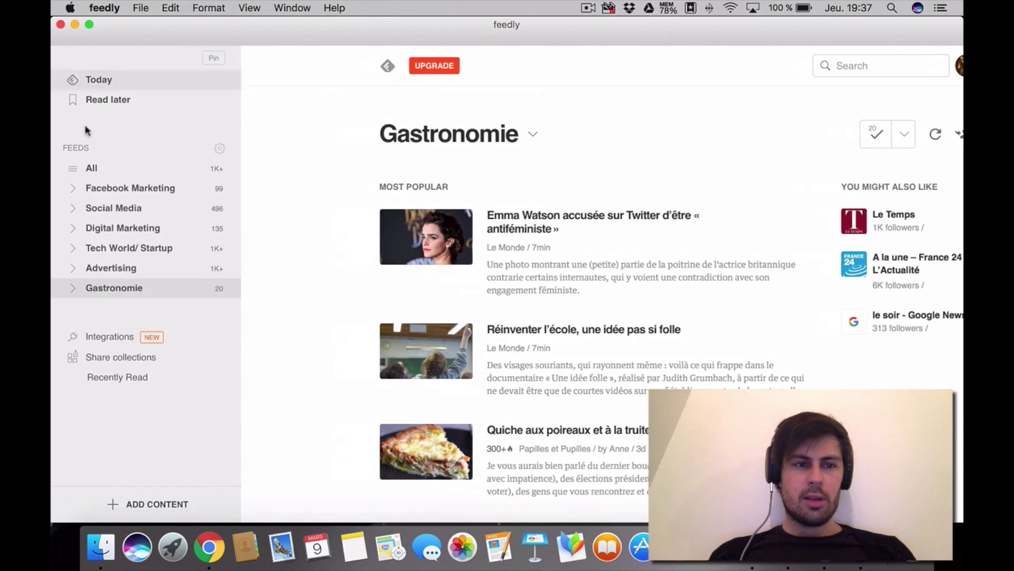
left_click(132, 277)
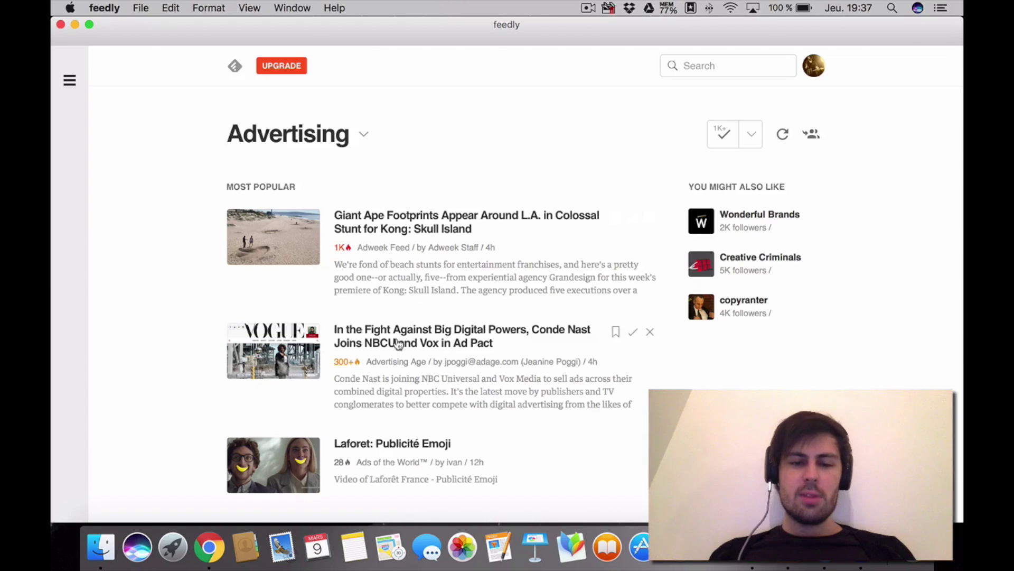
scroll(465, 265, "down", 3)
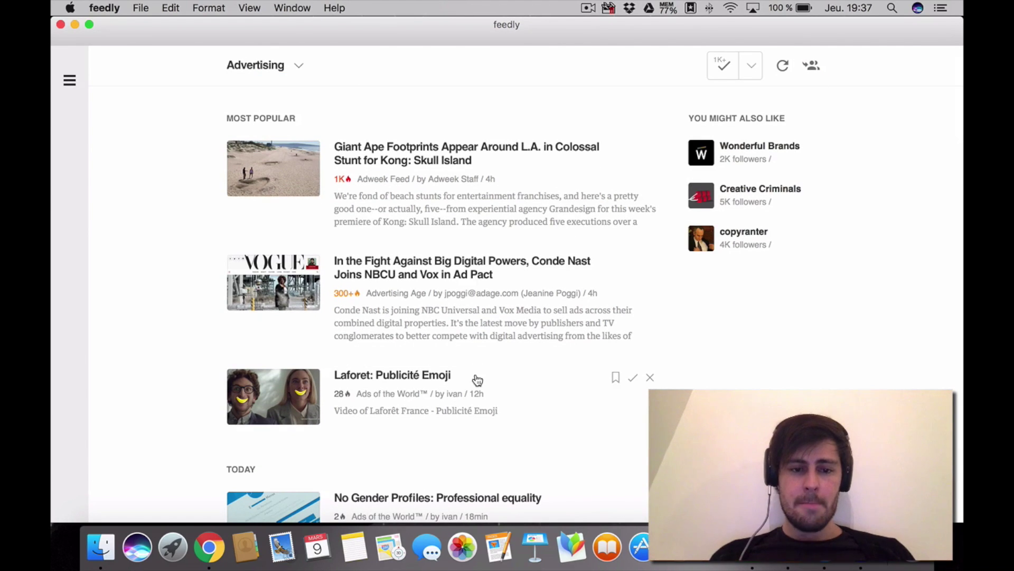
scroll(476, 380, "down", 1)
scroll(474, 381, "up", 4)
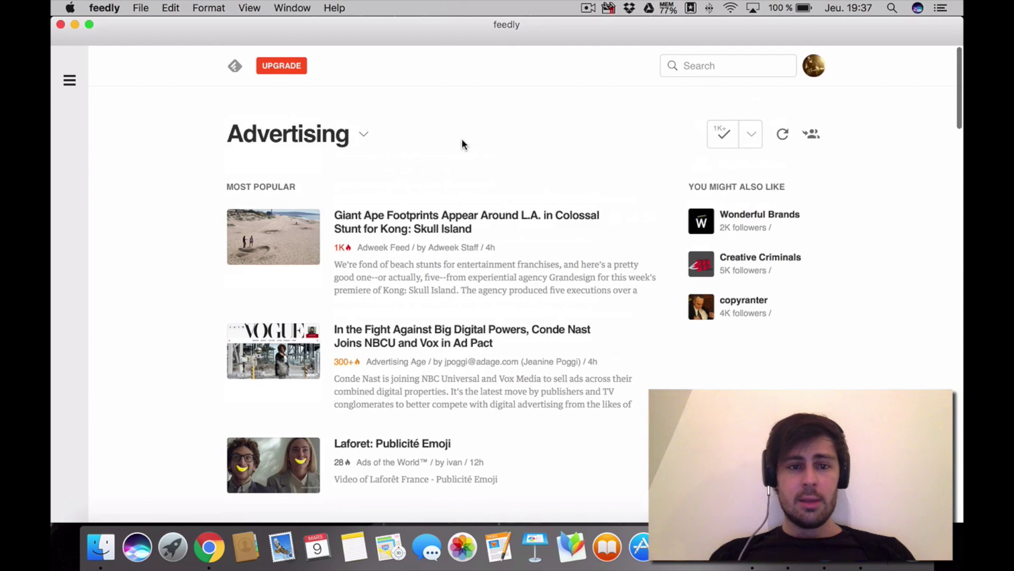
Open the story "Laforet: Publicité Emoji", view its content down to the website link, and close it.
left_click(394, 447)
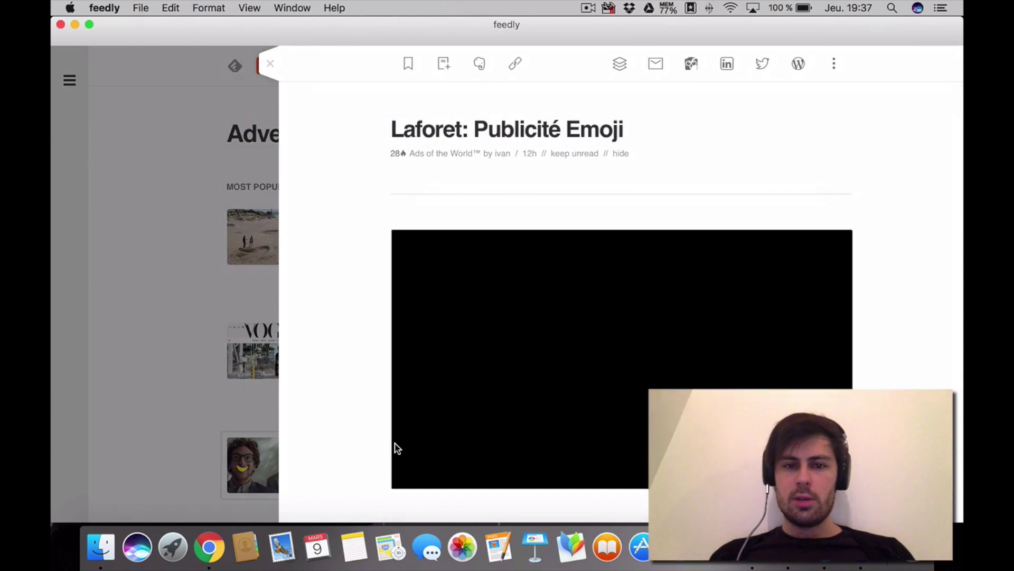
scroll(355, 362, "down", 10)
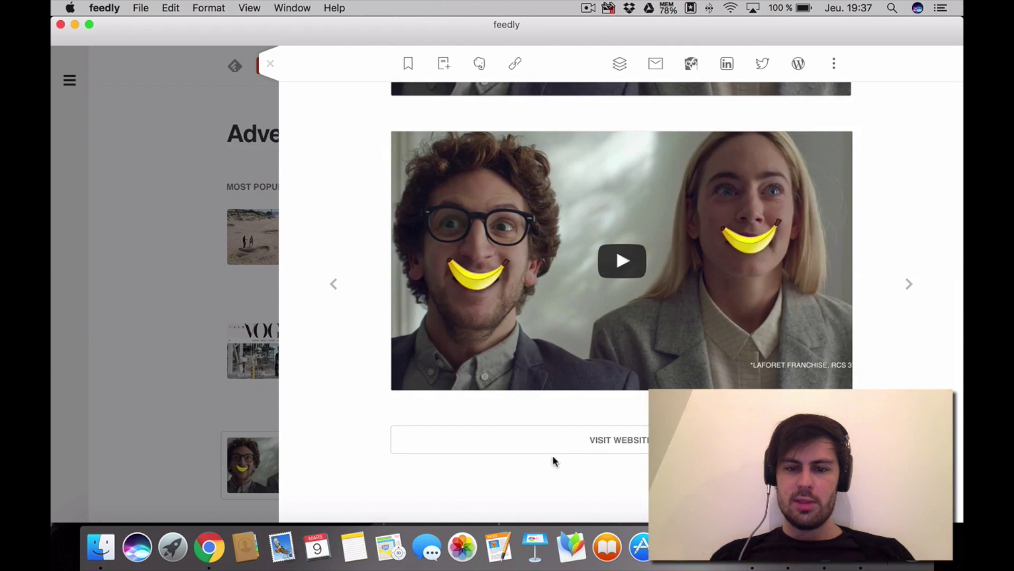
left_click(221, 390)
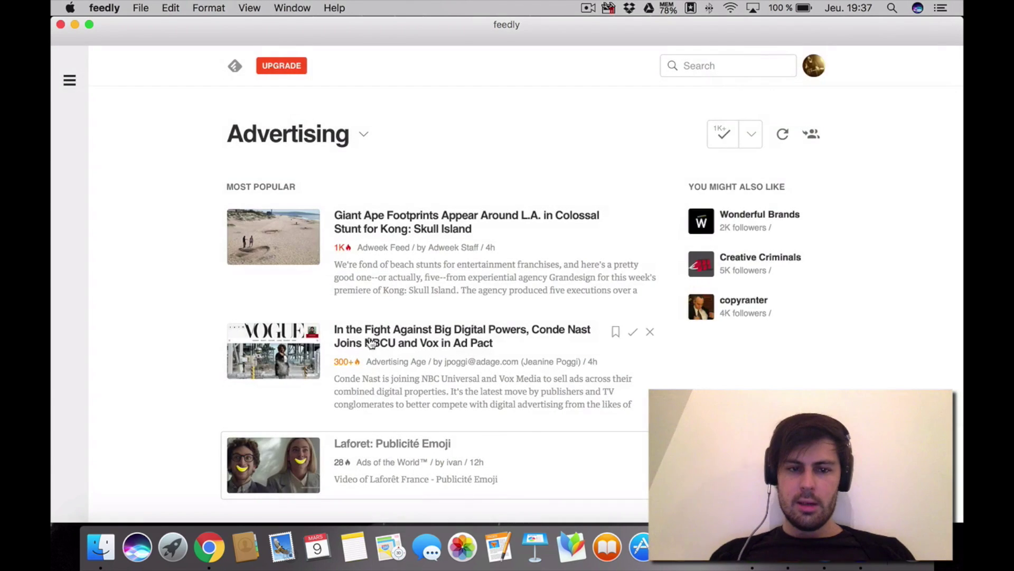
Open the Advertising Age story about Conde Nast joining the NBCU and Vox ad pact and read through it to the related stories.
left_click(403, 339)
scroll(603, 327, "down", 10)
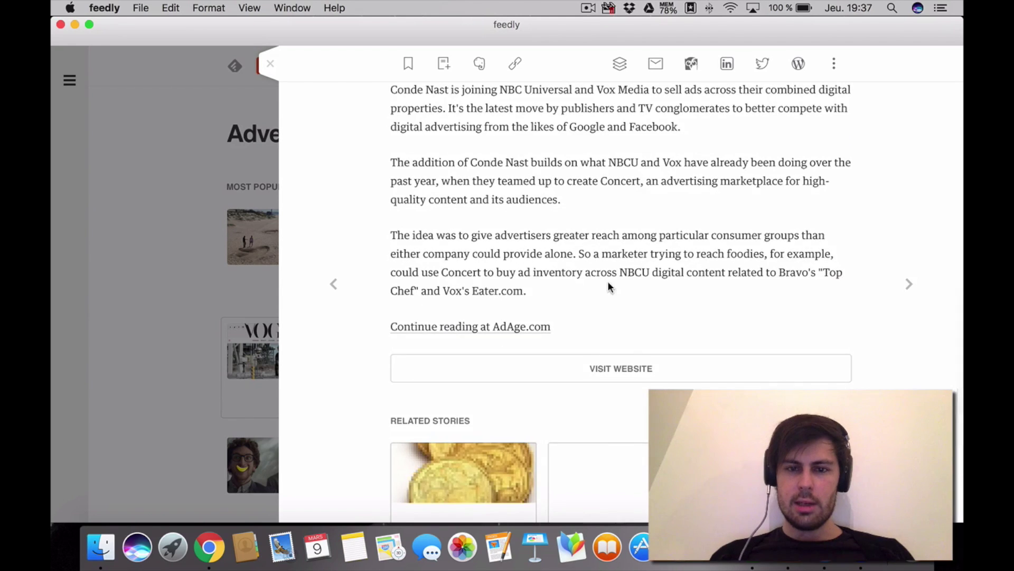
scroll(608, 285, "up", 2)
scroll(610, 317, "down", 5)
scroll(613, 339, "up", 8)
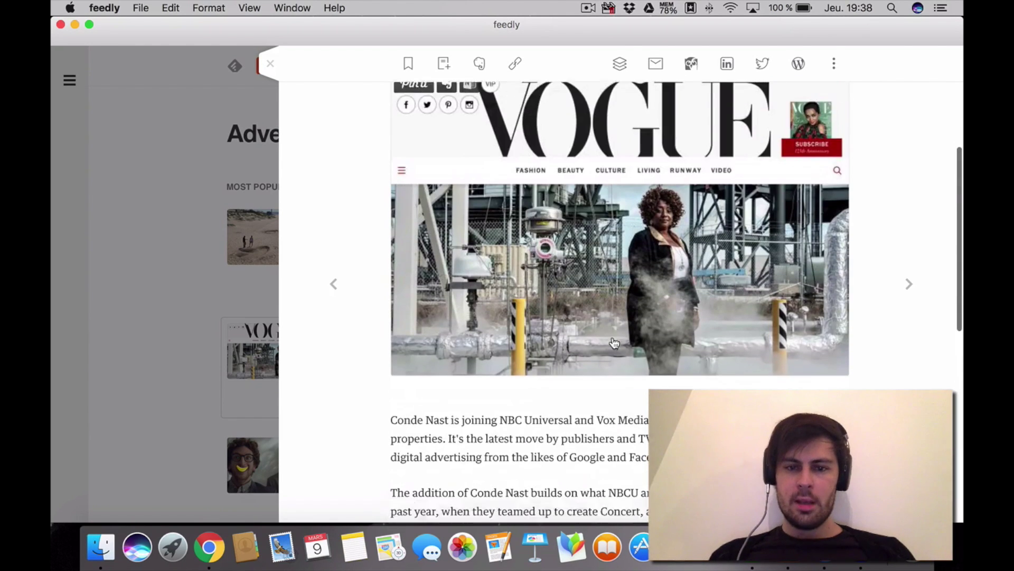
scroll(614, 343, "down", 5)
scroll(609, 368, "down", 2)
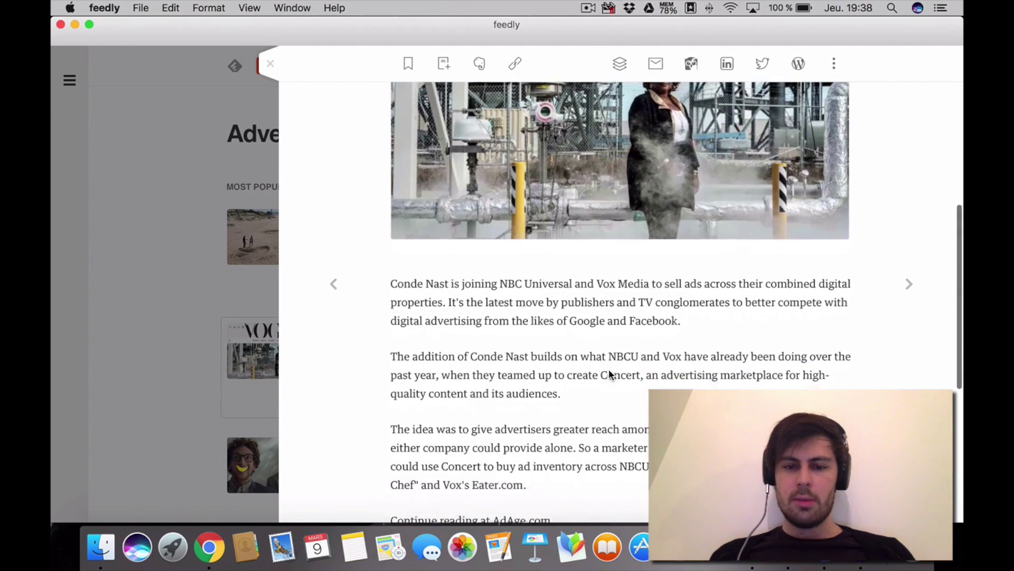
scroll(608, 368, "down", 5)
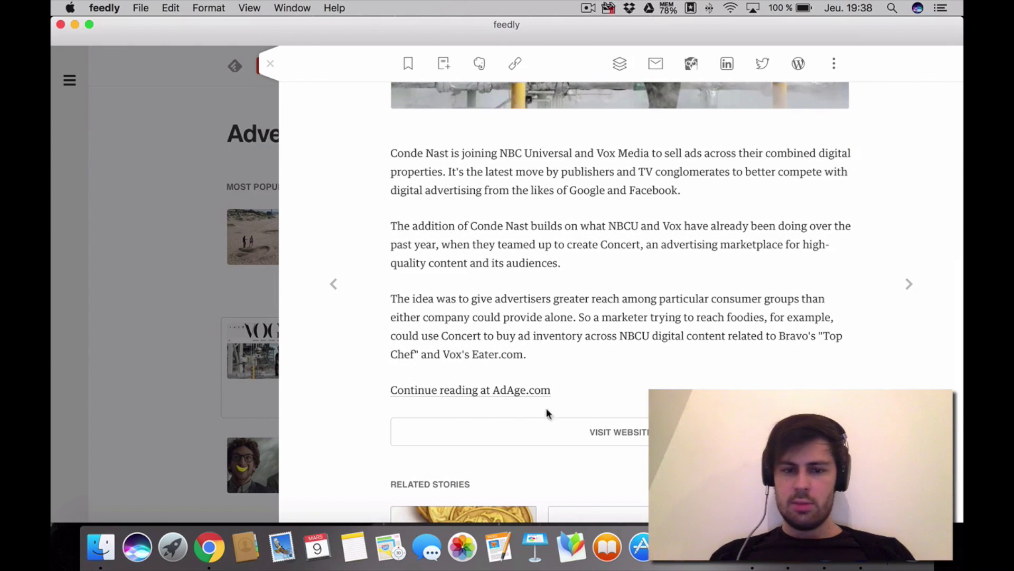
scroll(641, 450, "down", 7)
scroll(642, 449, "up", 20)
scroll(643, 449, "down", 5)
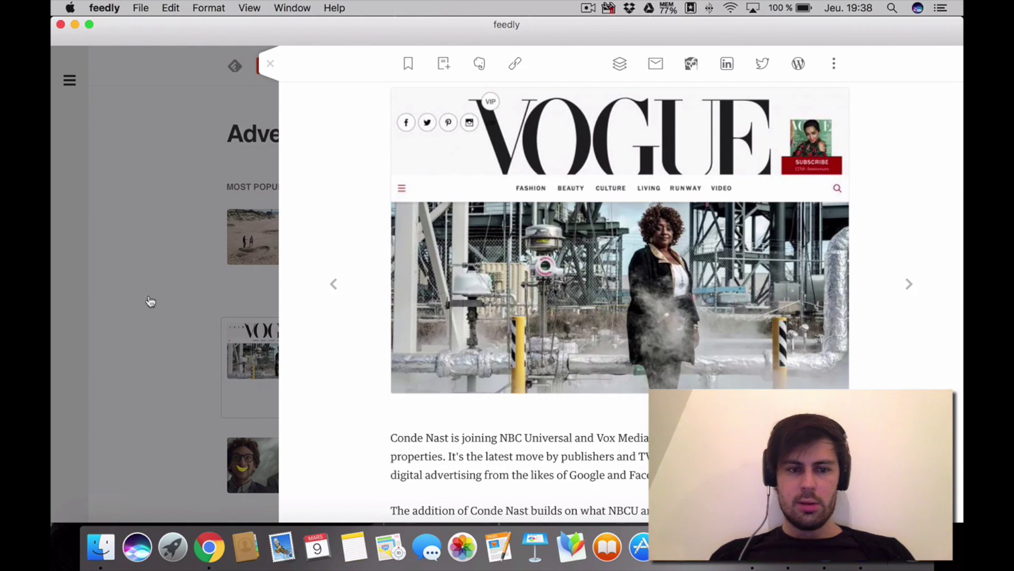
Close the Conde Nast story and look through the Advertising collection's most popular and Today stories.
left_click(165, 232)
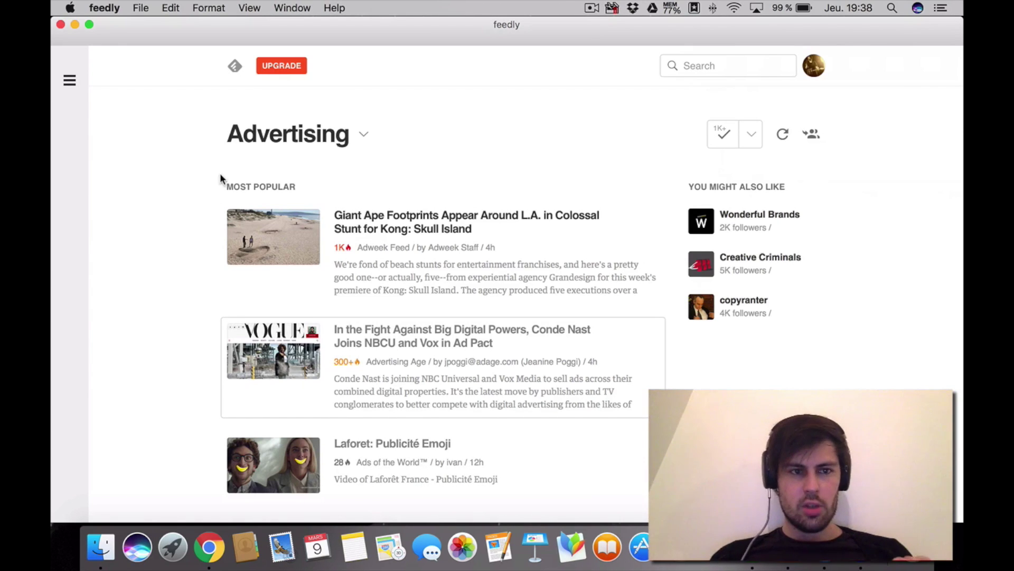
scroll(220, 173, "down", 1)
scroll(220, 173, "down", 5)
scroll(220, 172, "up", 6)
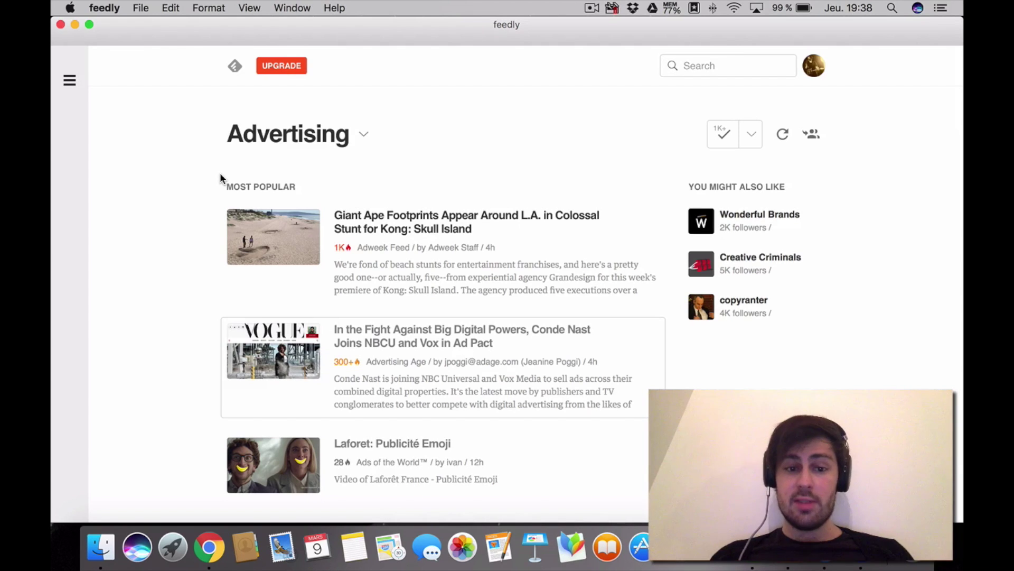
scroll(359, 206, "down", 9)
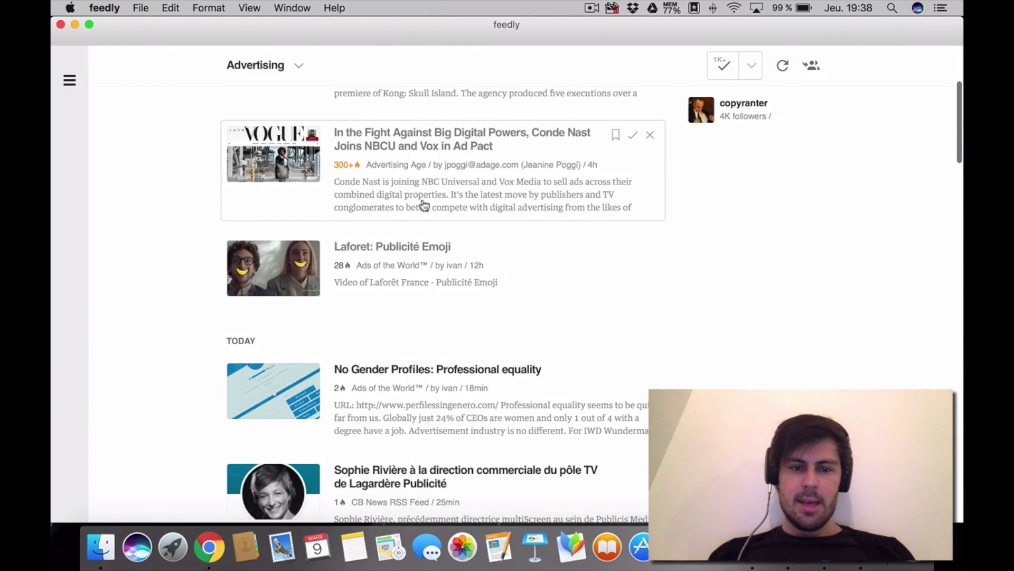
scroll(486, 213, "down", 5)
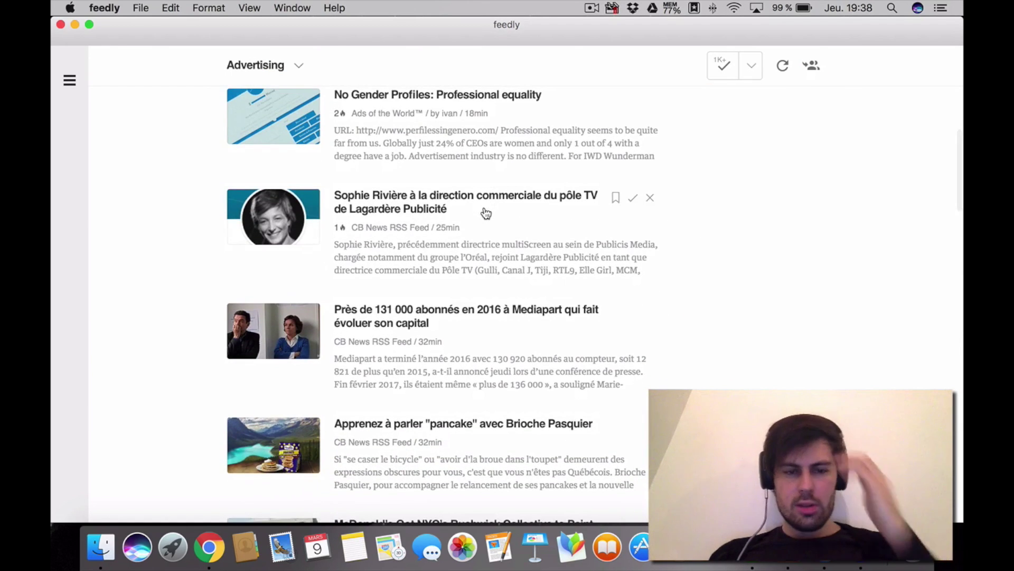
scroll(486, 213, "down", 2)
scroll(486, 213, "up", 15)
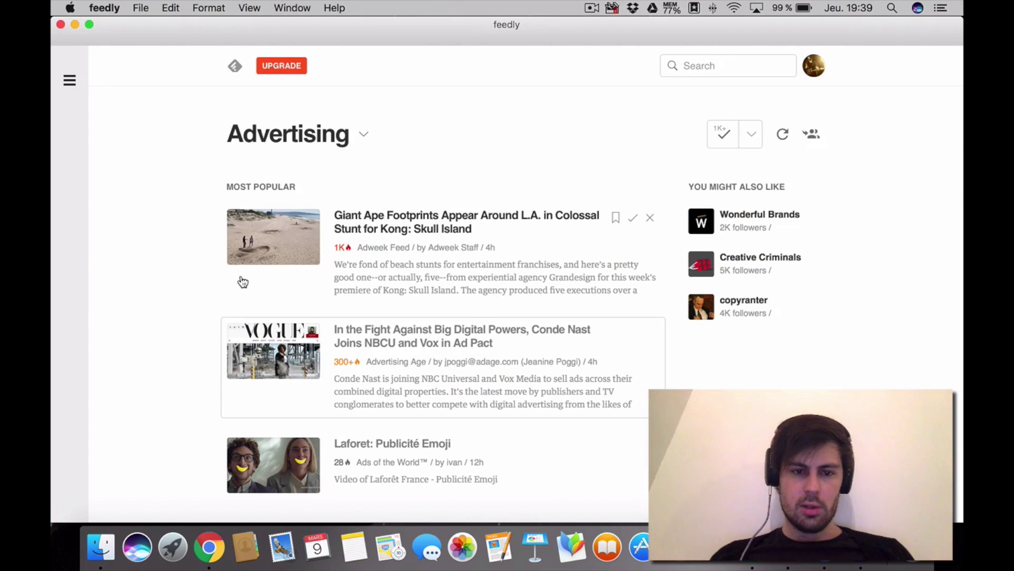
Open the Gastronomie collection from the list of feeds and look over its most popular stories.
mouse_move(68, 268)
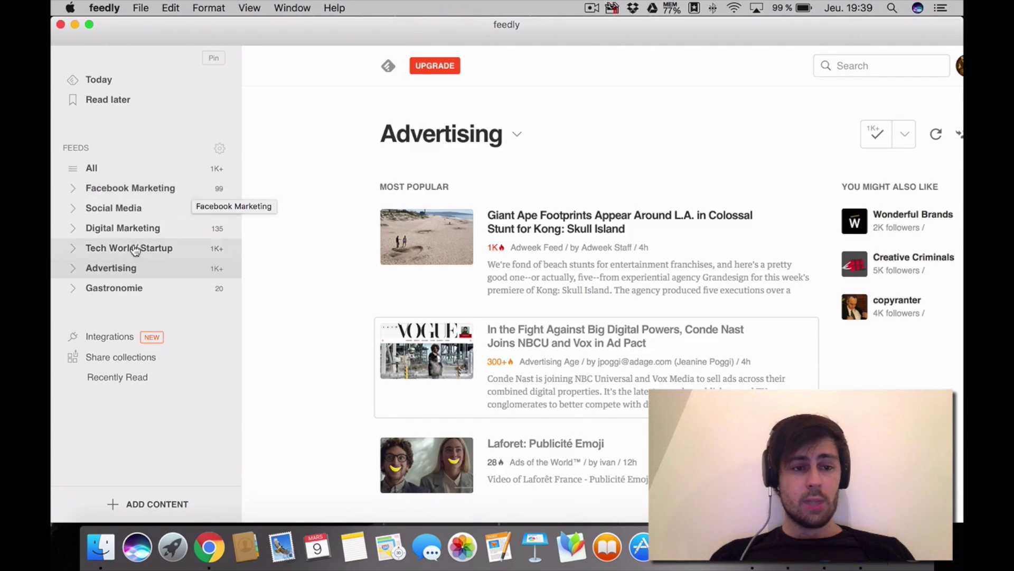
mouse_move(53, 41)
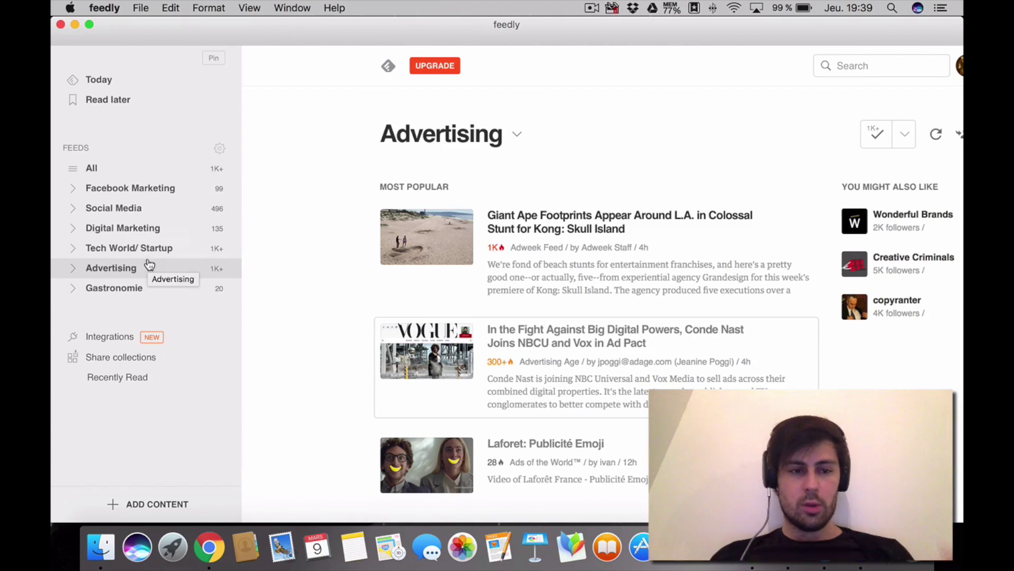
left_click(138, 294)
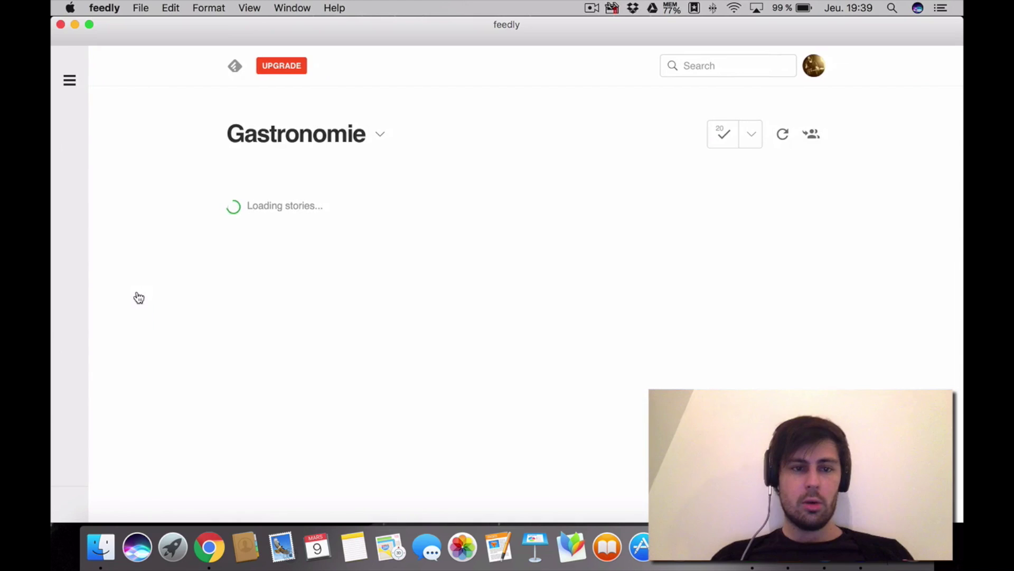
scroll(170, 309, "down", 2)
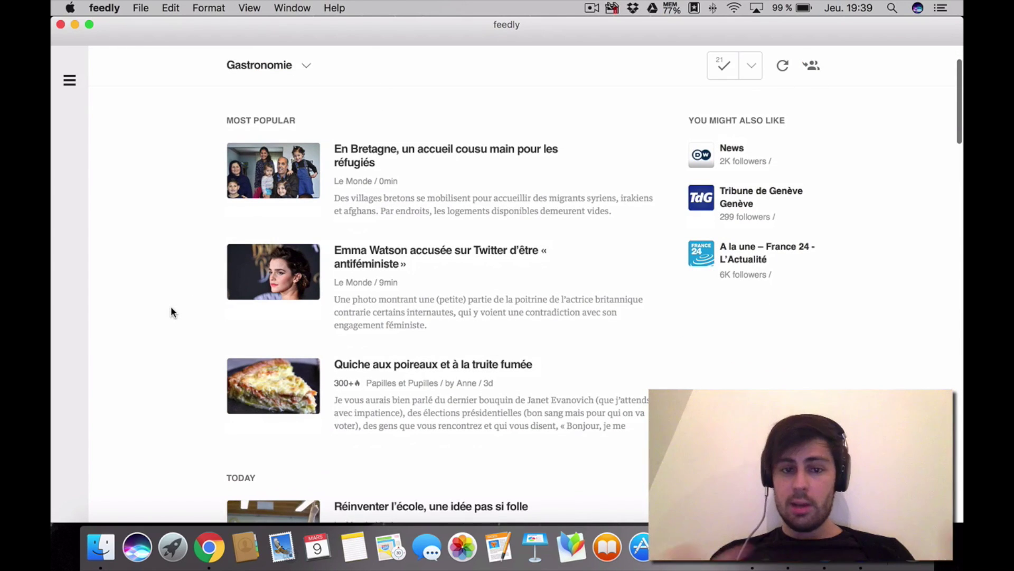
View the story "Quiche aux poireaux et à la truite fumée", close it, and look through the Le Monde articles below.
left_click(500, 366)
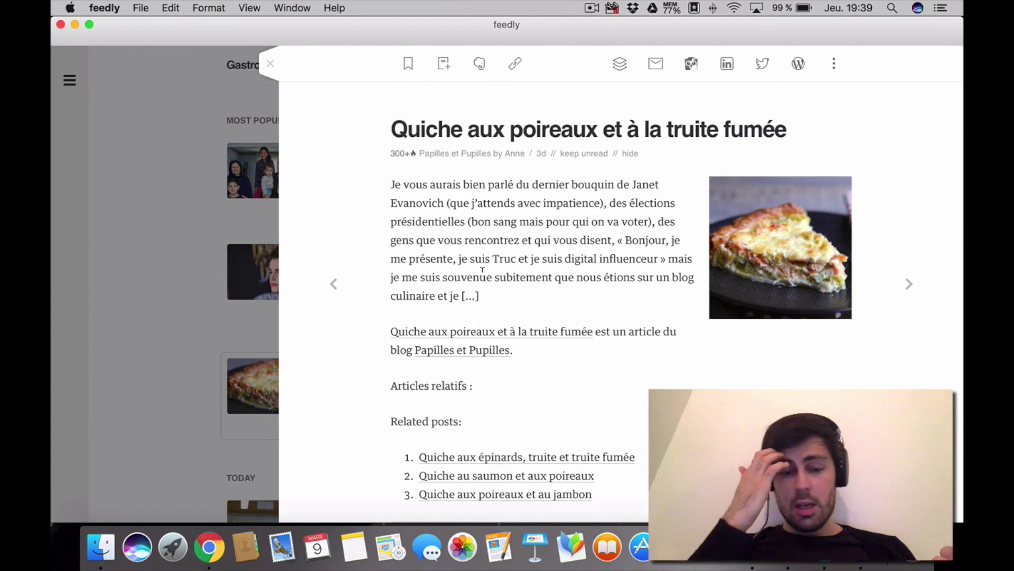
left_click(151, 357)
scroll(151, 358, "down", 10)
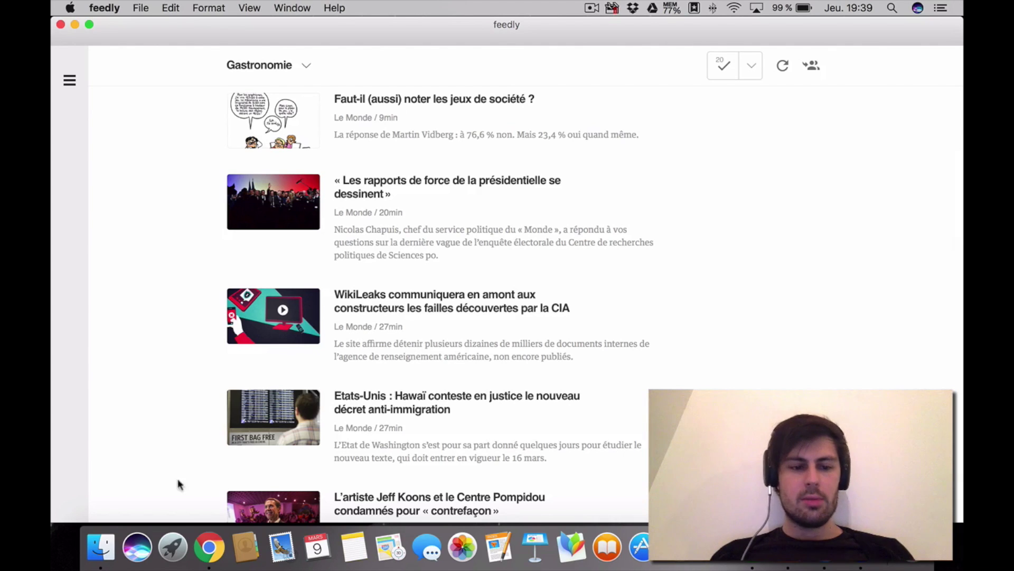
Switch to Chrome and examine the Webmarketing & Co'm homepage's category menus and resource tiles.
left_click(209, 547)
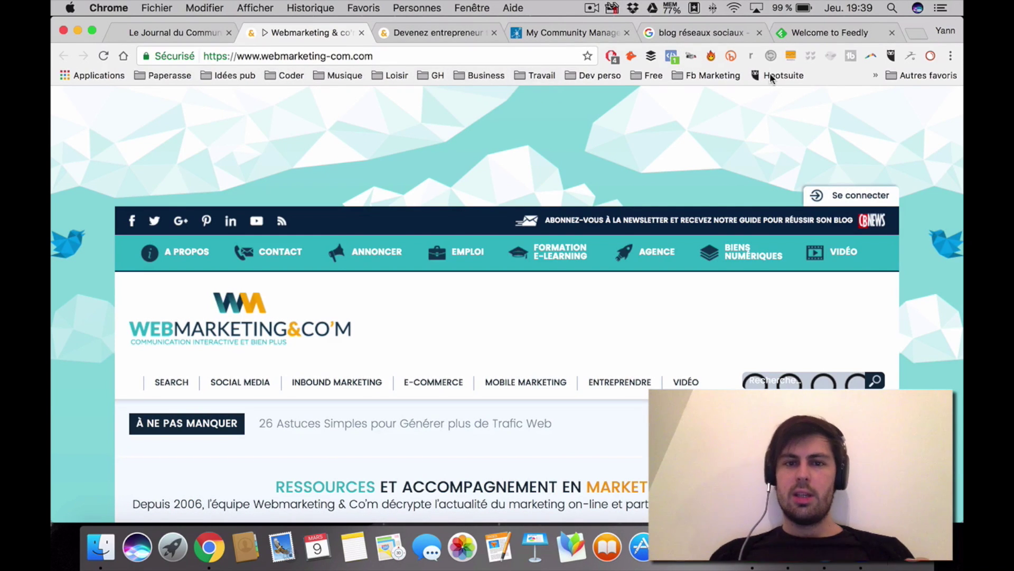
scroll(379, 182, "down", 15)
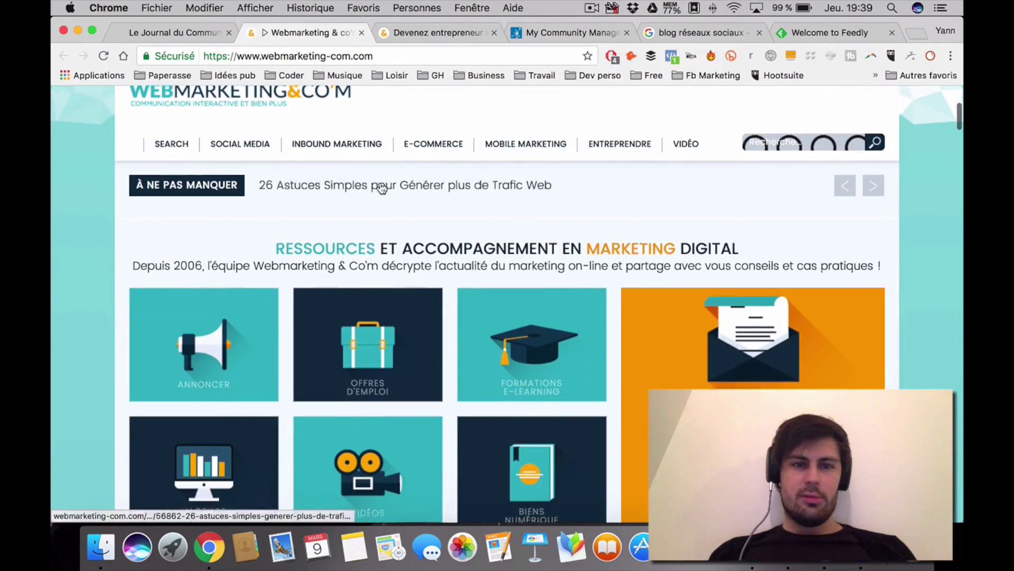
scroll(382, 188, "up", 15)
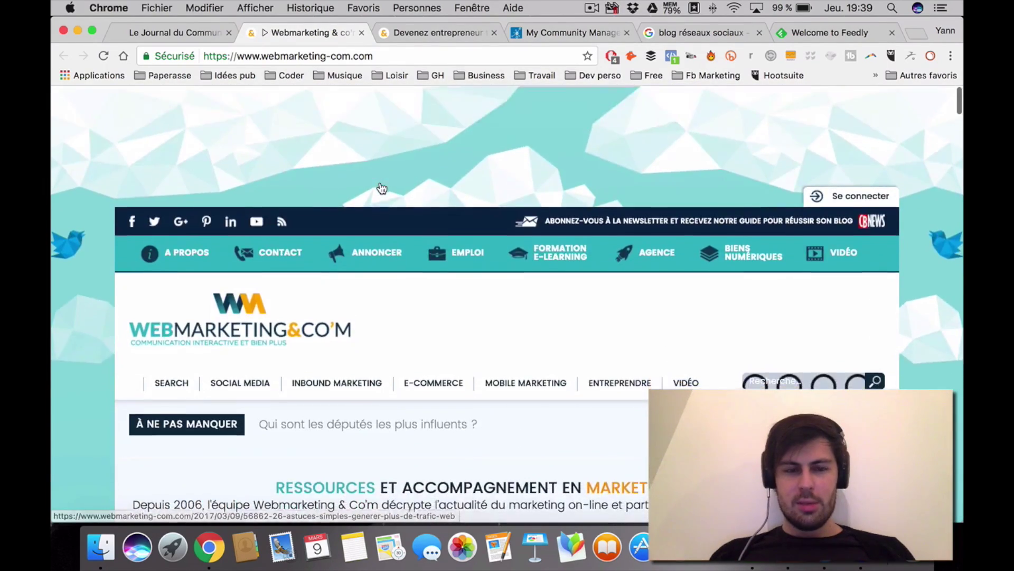
scroll(455, 298, "down", 3)
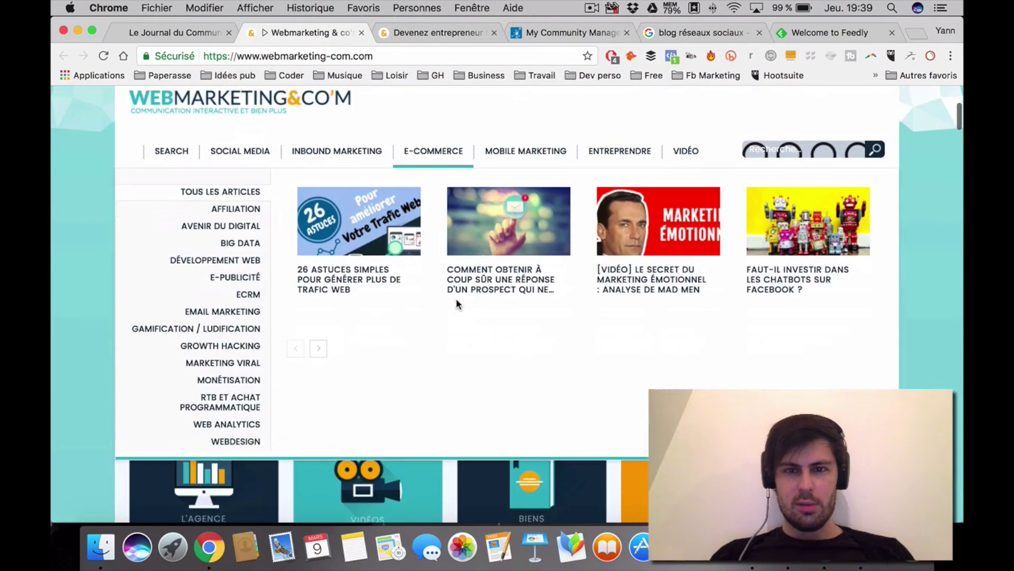
mouse_move(618, 152)
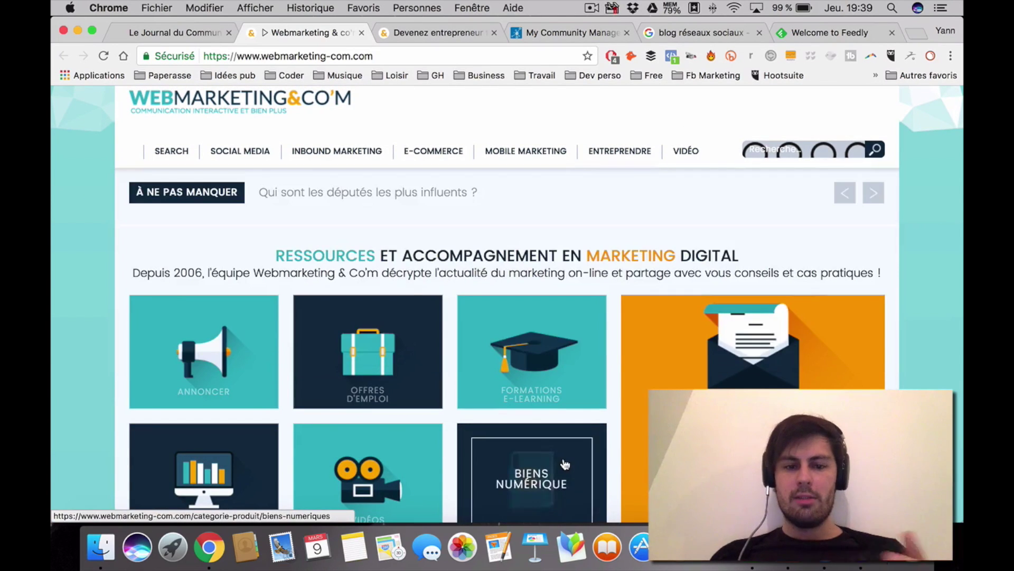
scroll(591, 326, "down", 3)
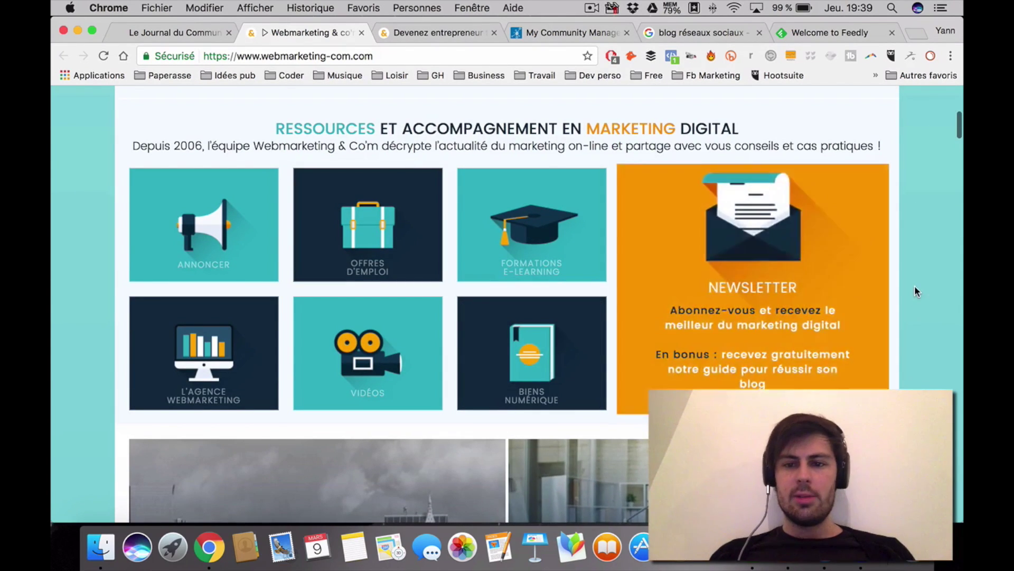
scroll(917, 291, "up", 10)
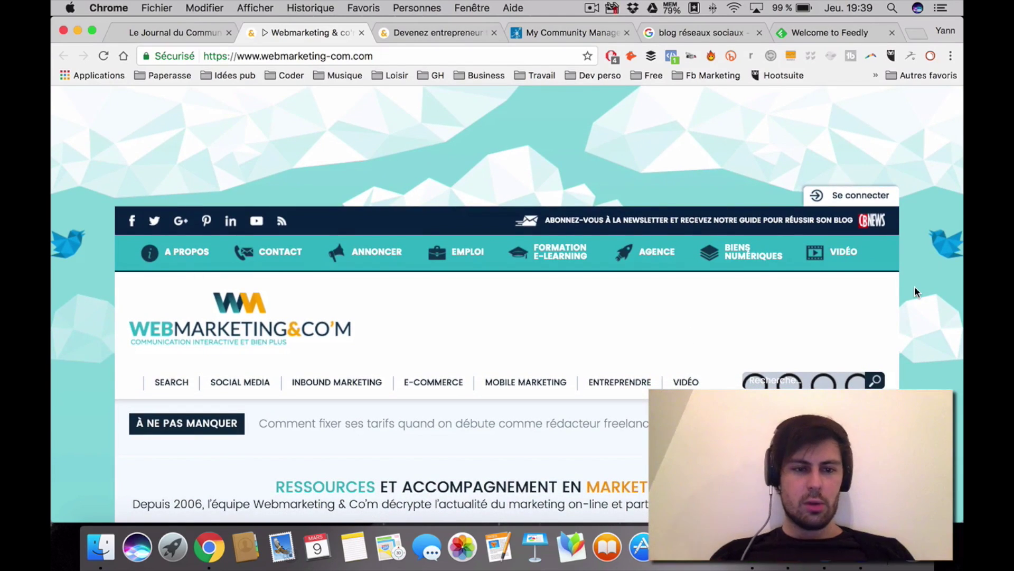
Examine the Webmarketing & Co'm homepage's article, Dernières vidéos and Search sections, then return to the page header.
scroll(917, 292, "down", 4)
scroll(914, 289, "down", 12)
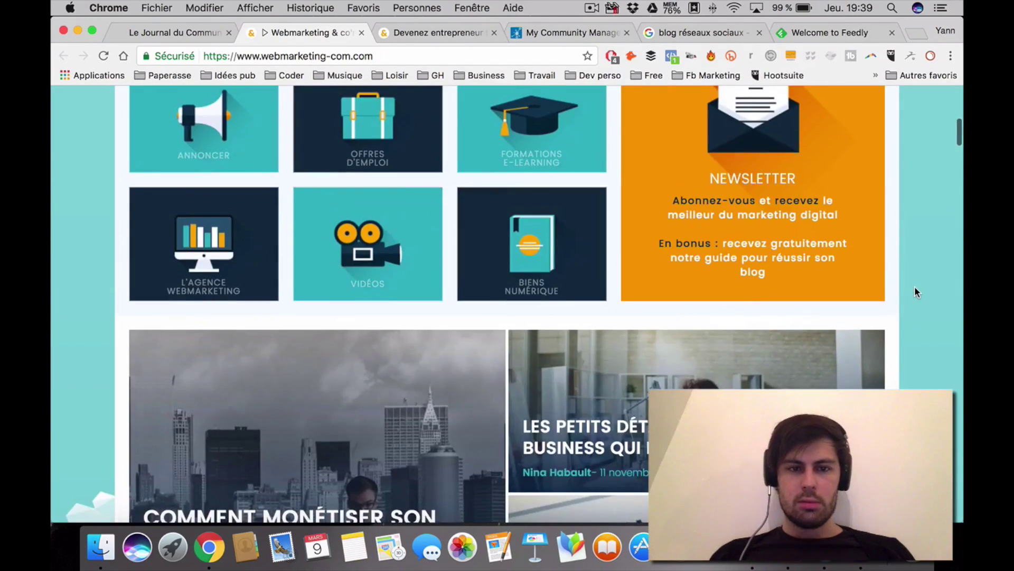
scroll(915, 286, "down", 5)
scroll(914, 286, "up", 1)
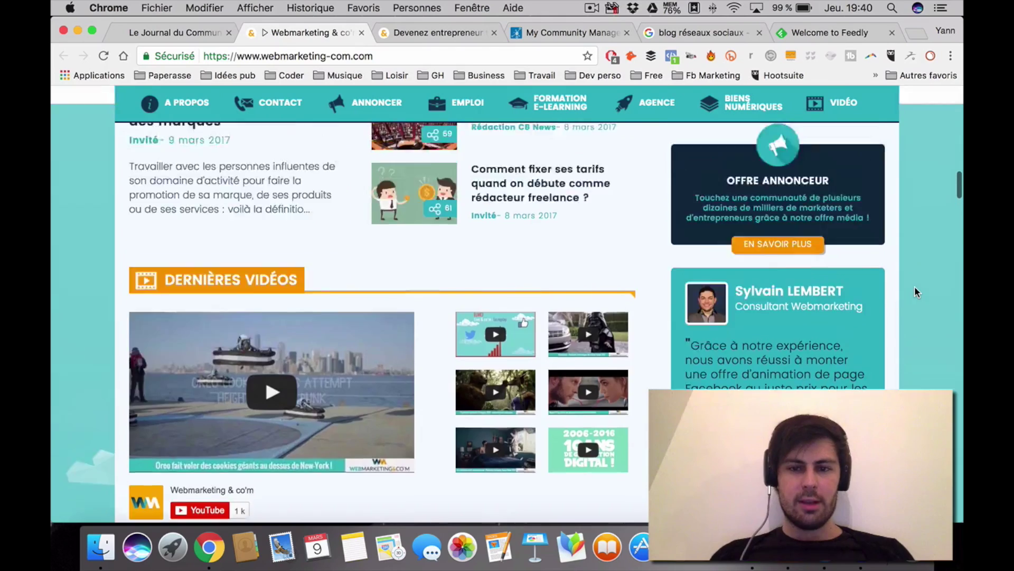
scroll(914, 286, "down", 6)
scroll(914, 287, "down", 6)
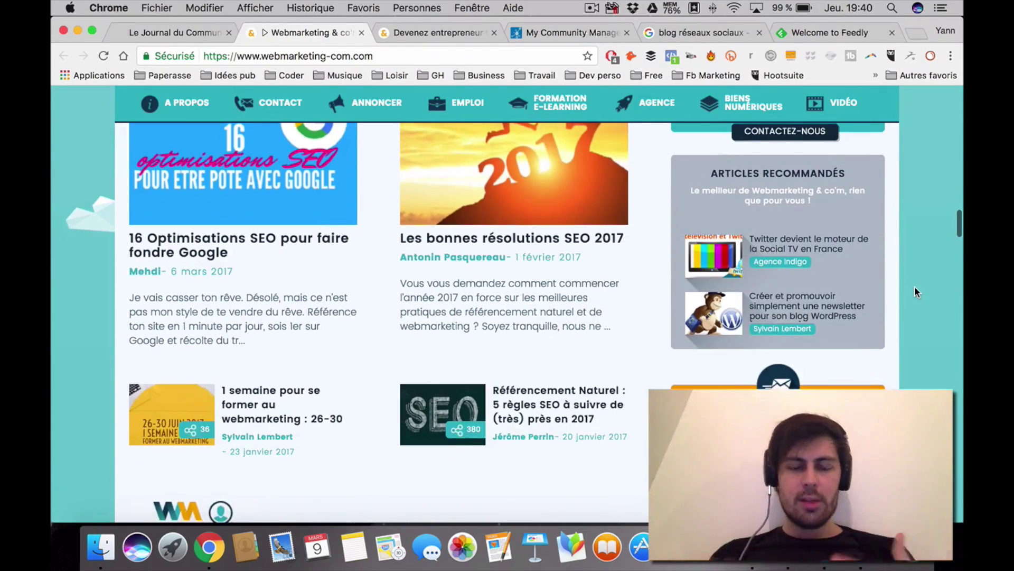
scroll(915, 286, "down", 3)
scroll(915, 287, "up", 5)
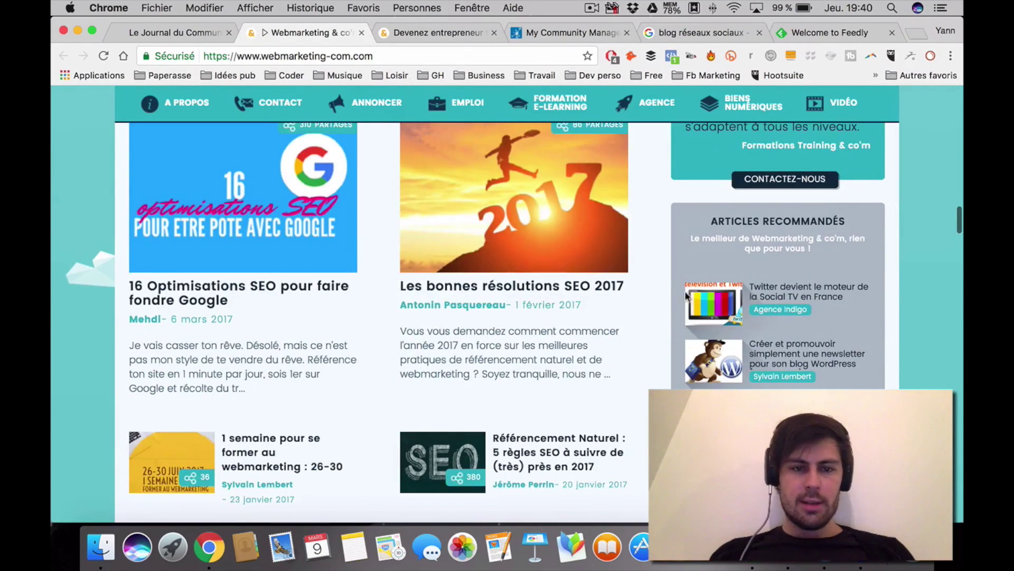
scroll(340, 274, "up", 2)
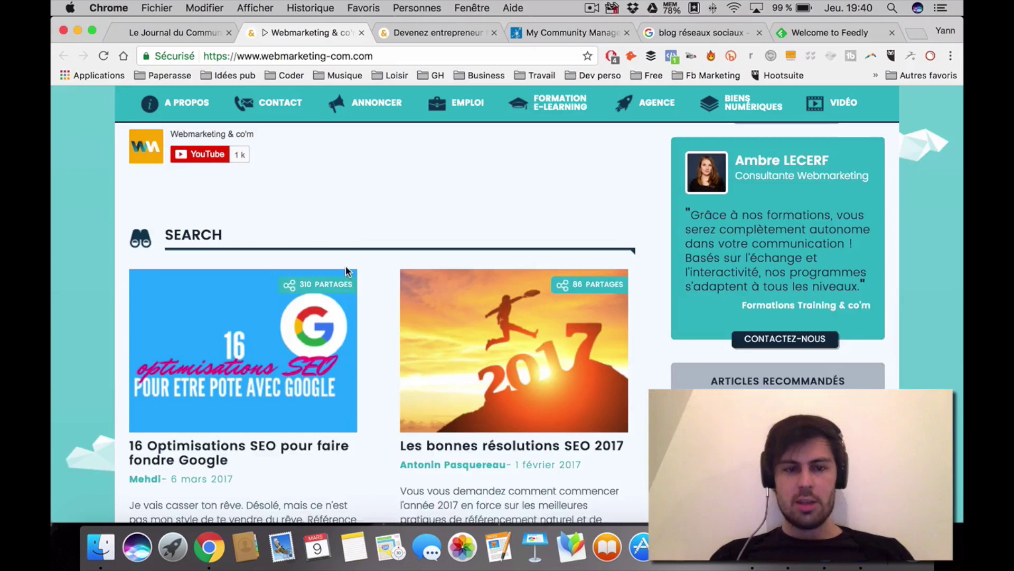
scroll(346, 265, "up", 10)
scroll(347, 270, "down", 3)
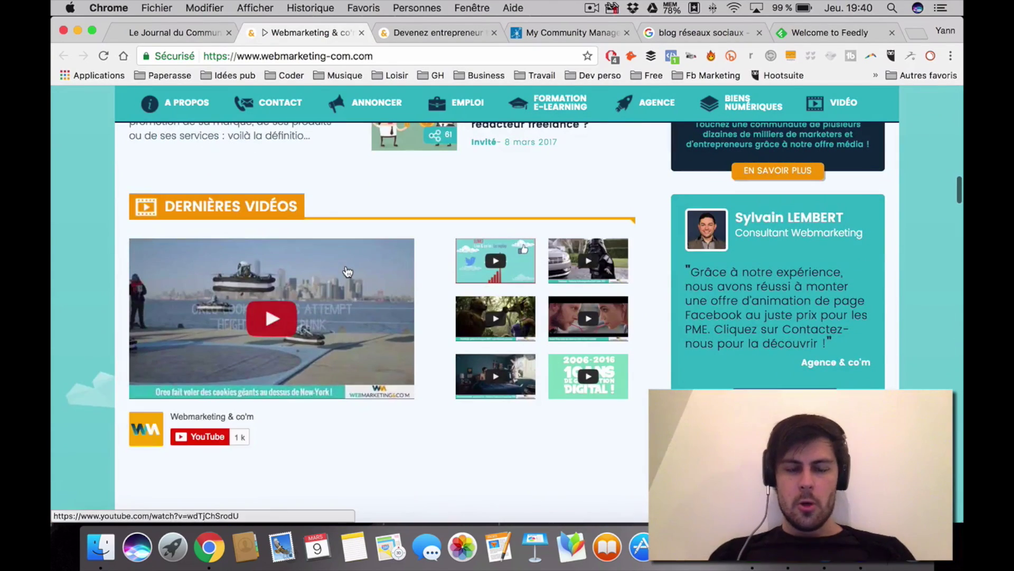
scroll(345, 275, "down", 5)
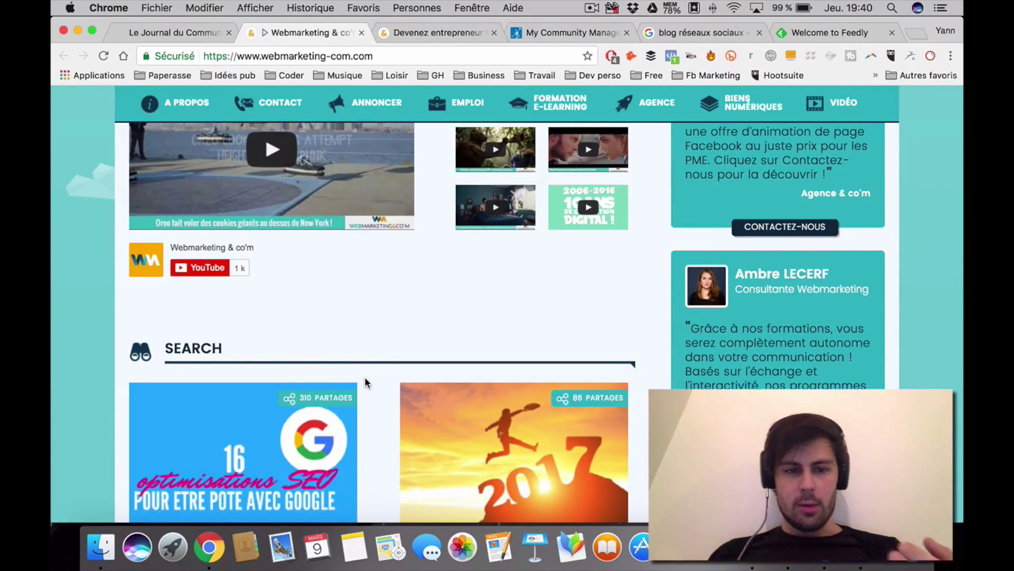
scroll(364, 378, "up", 15)
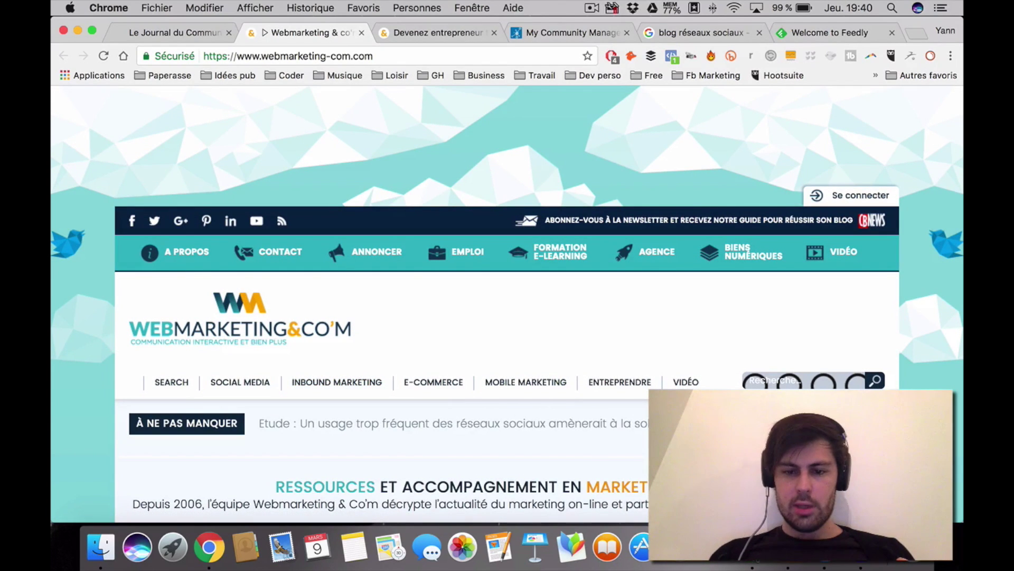
Switch back to Feedly and look through the remaining Gastronomie stories down to the end of the feed.
key("super+Tab")
scroll(816, 348, "down", 15)
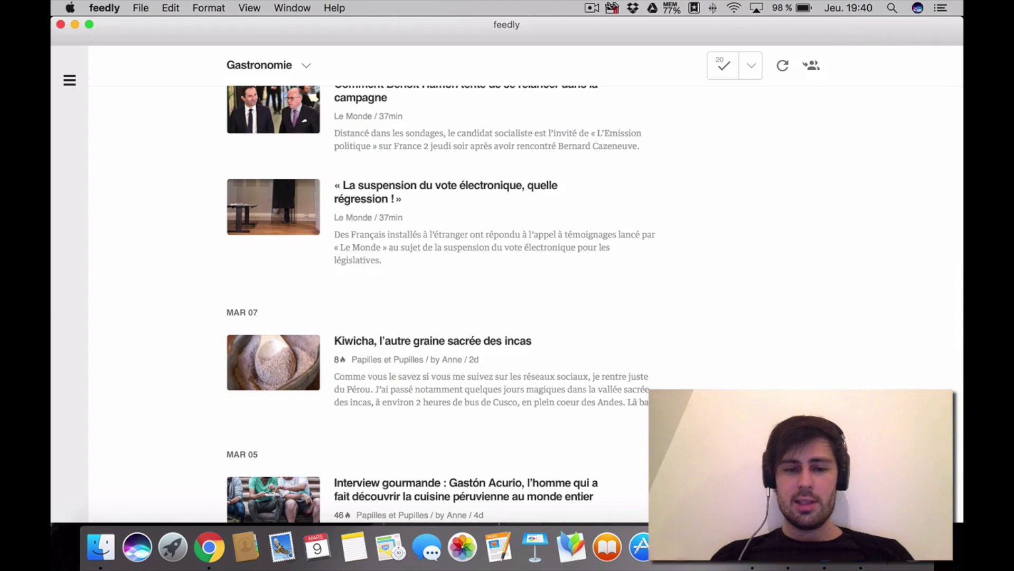
scroll(709, 279, "down", 10)
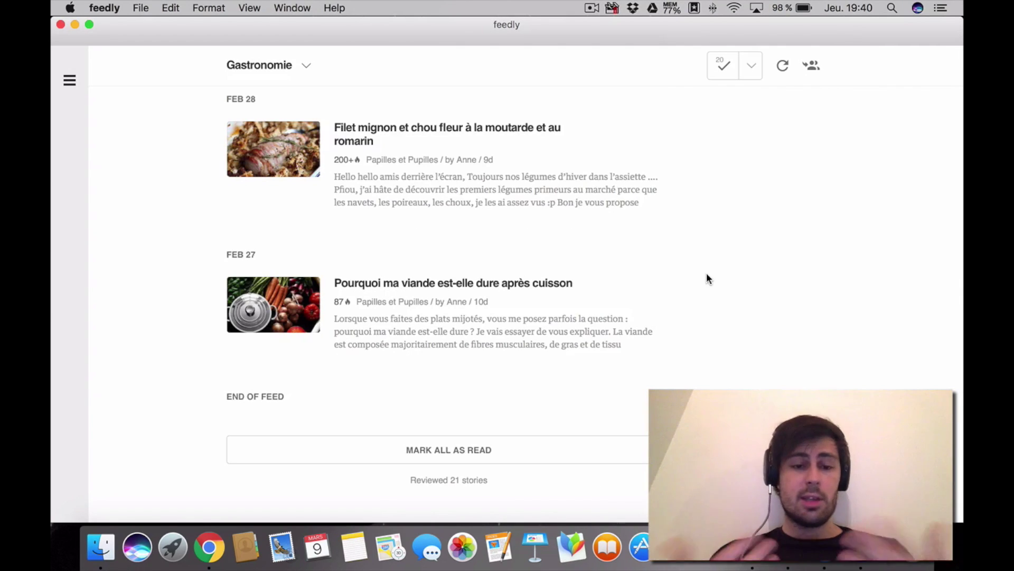